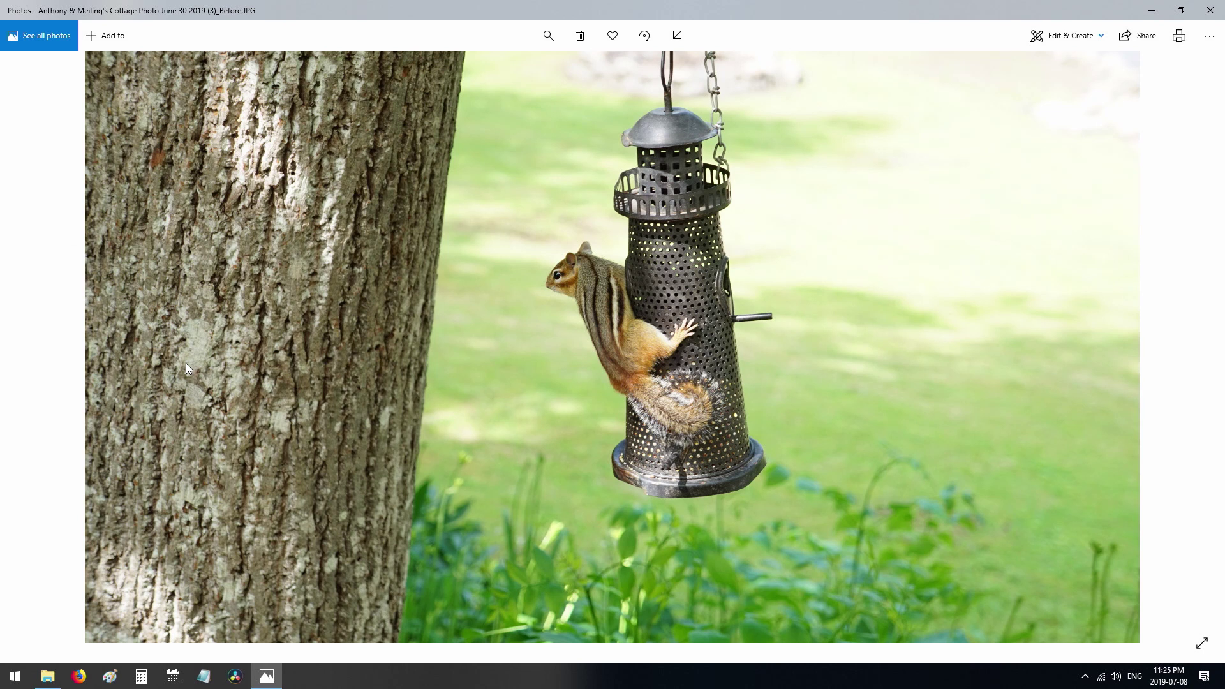
# Step: Show the file information of the original chipmunk photo
pyautogui.rightClick(186, 362)
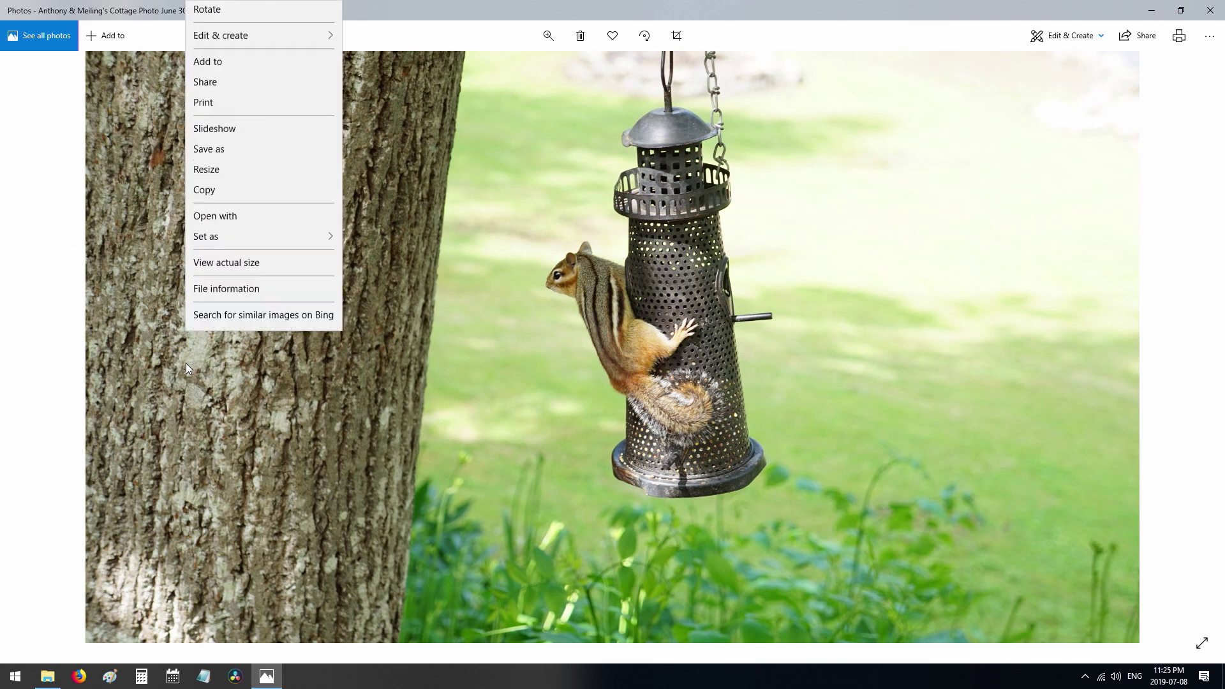
pyautogui.click(211, 336)
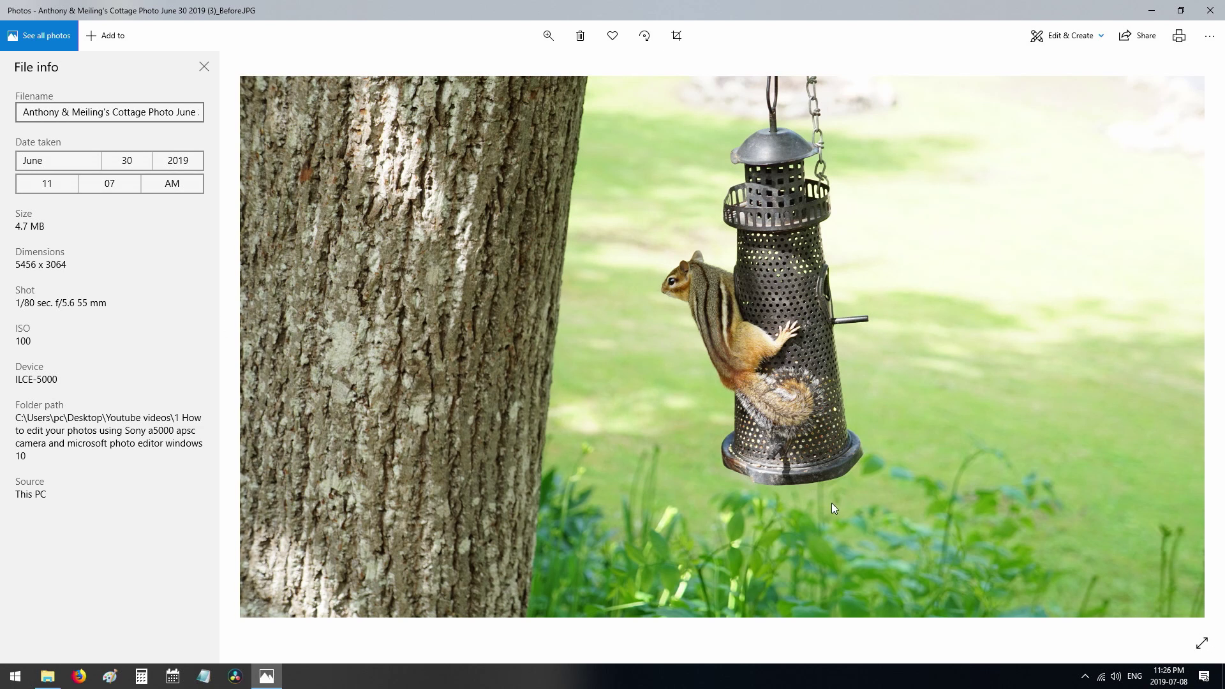
# Step: Open the chipmunk photo for editing and crop it around the chipmunk and bird feeder, trimming the trunk, lawn and lower foliage
pyautogui.click(1067, 39)
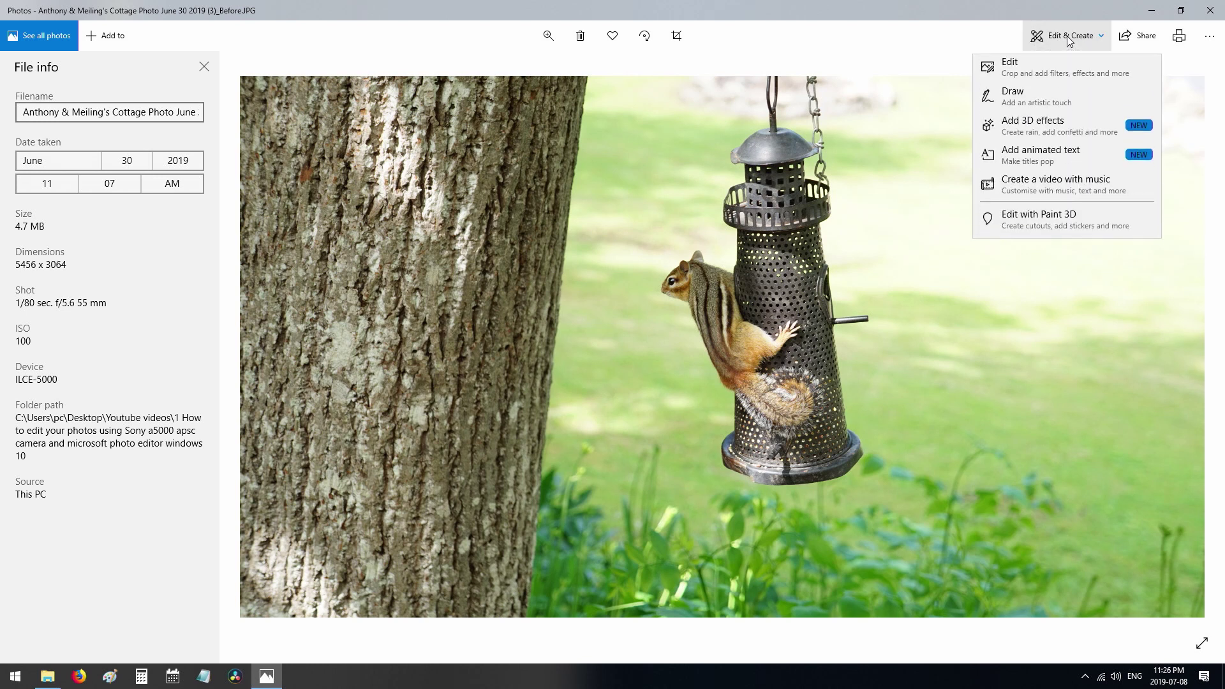
pyautogui.click(1053, 73)
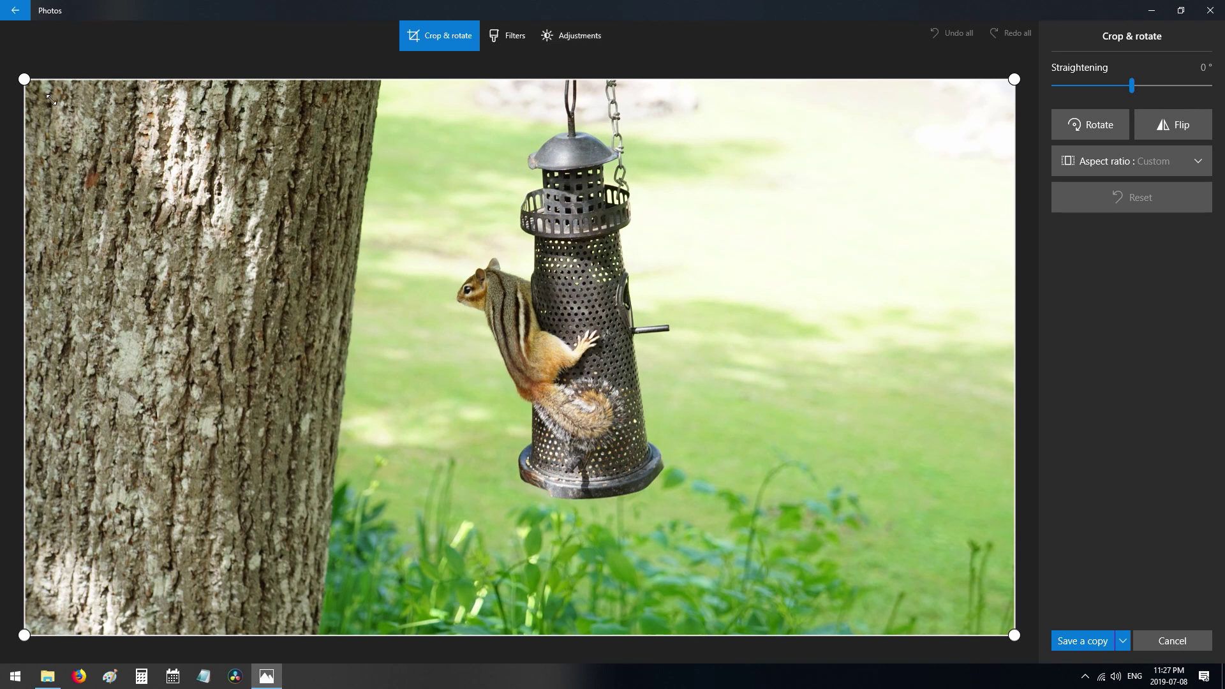
pyautogui.moveTo(21, 78); pyautogui.dragTo(277, 145)
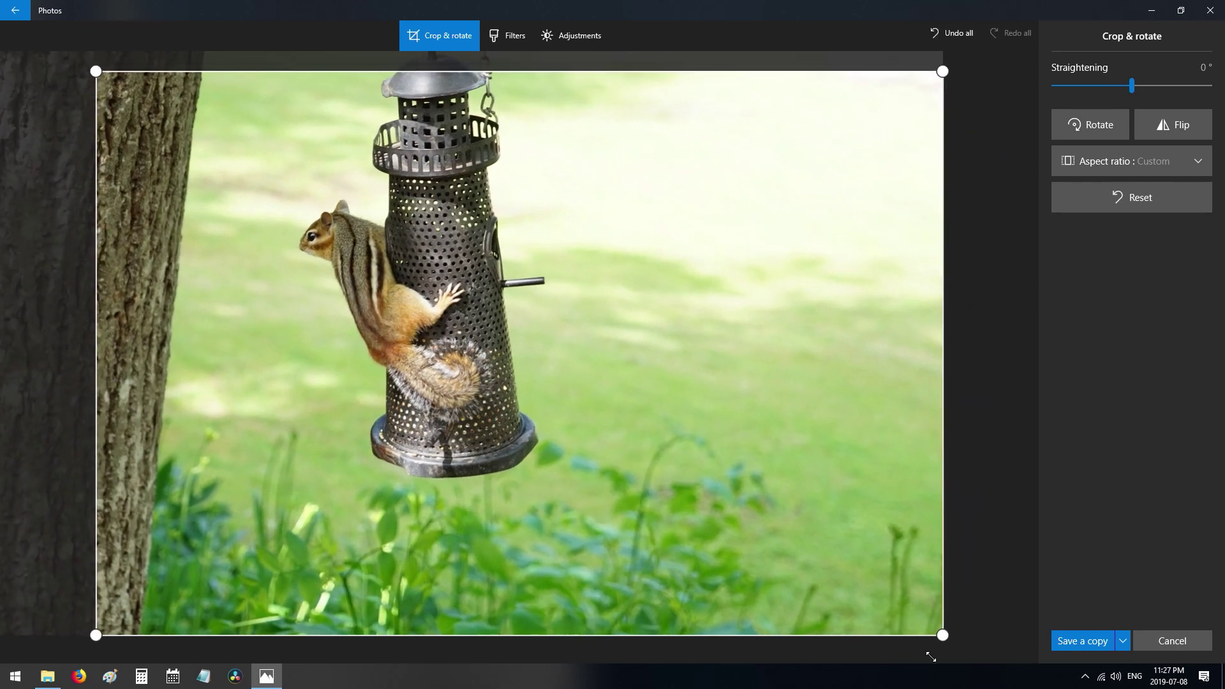
pyautogui.moveTo(942, 635); pyautogui.dragTo(706, 536)
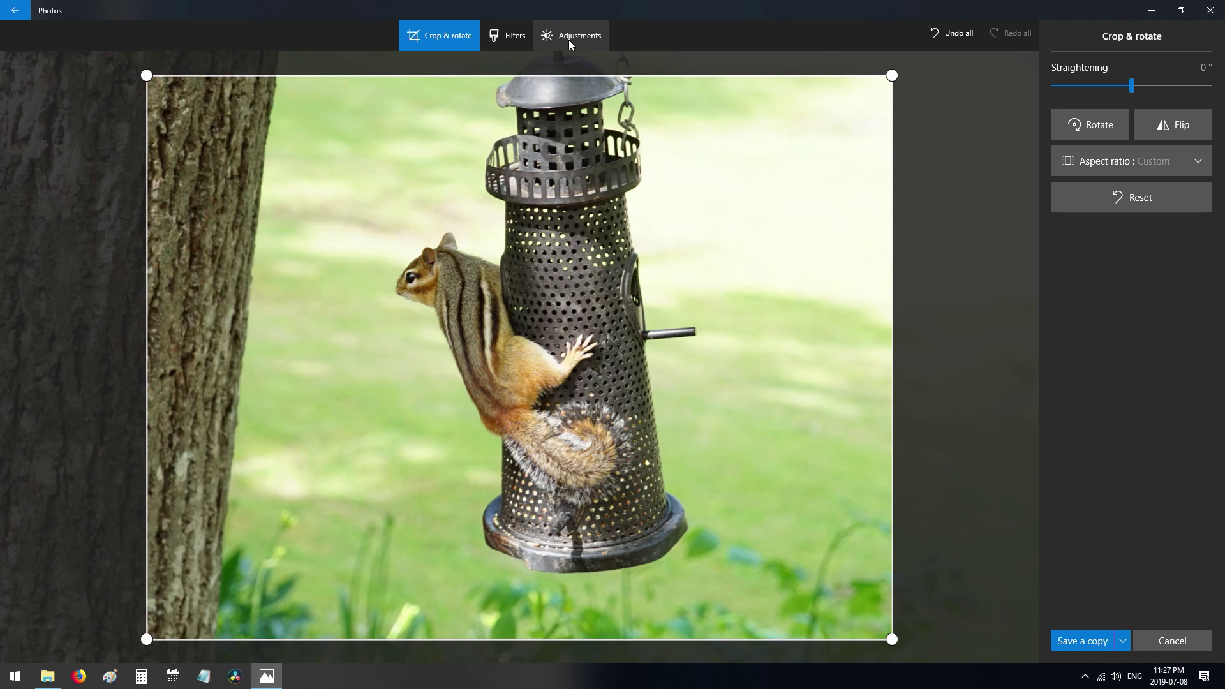
# Step: Try the Burlesque, Napa, Vanilla and Denim filters on the cropped photo, and undo all edits
pyautogui.click(511, 42)
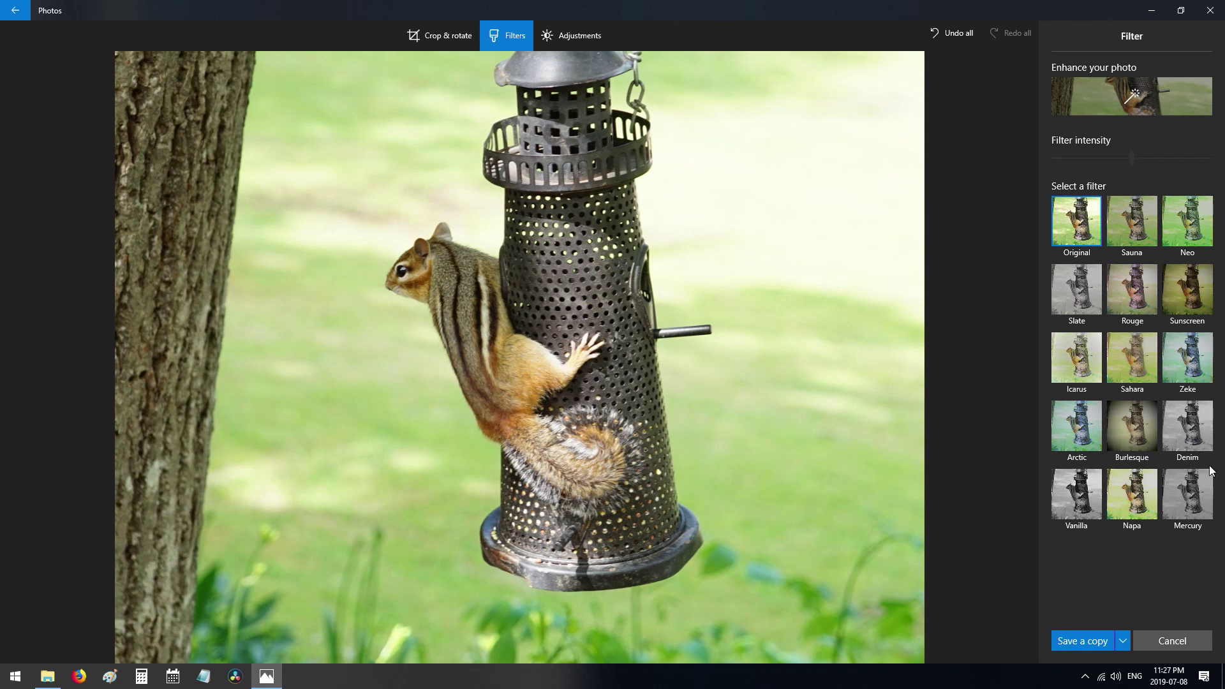
pyautogui.click(1130, 435)
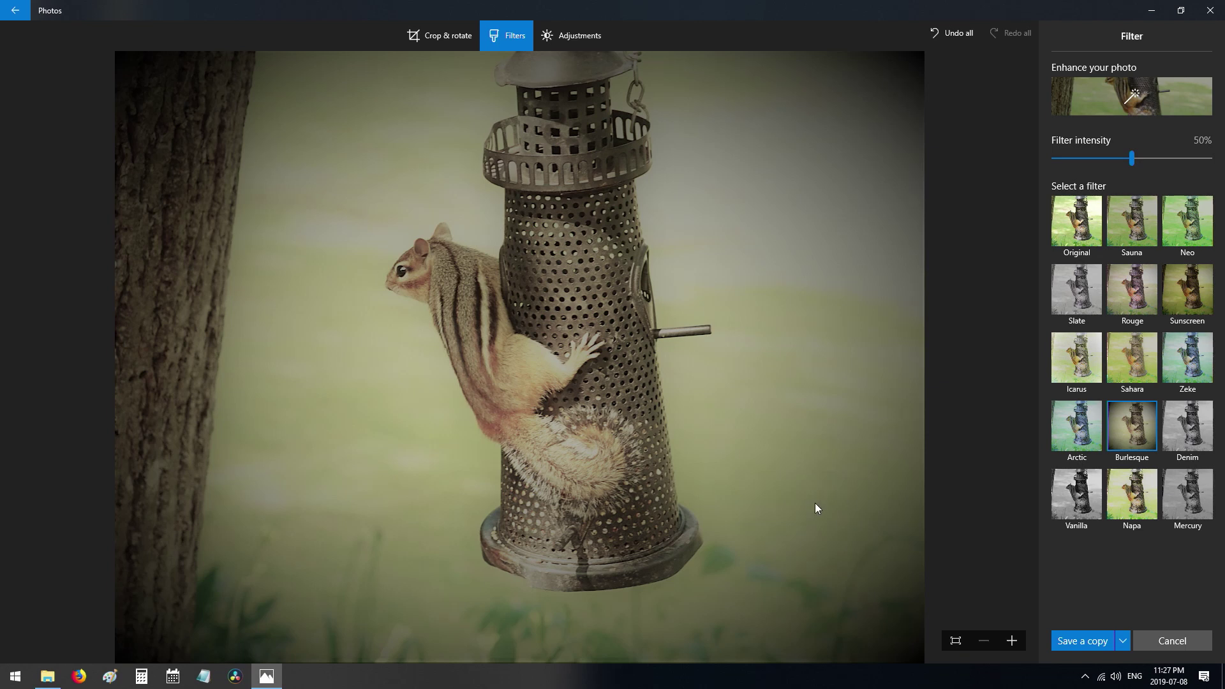
pyautogui.click(1139, 497)
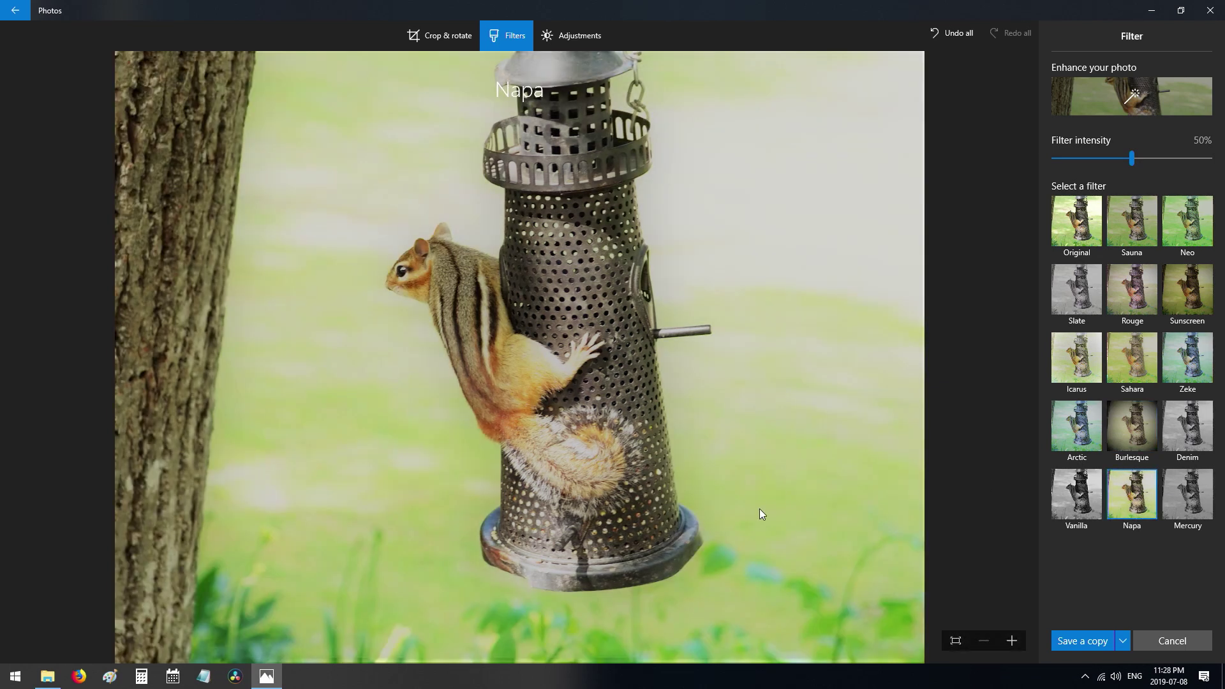
pyautogui.click(1087, 507)
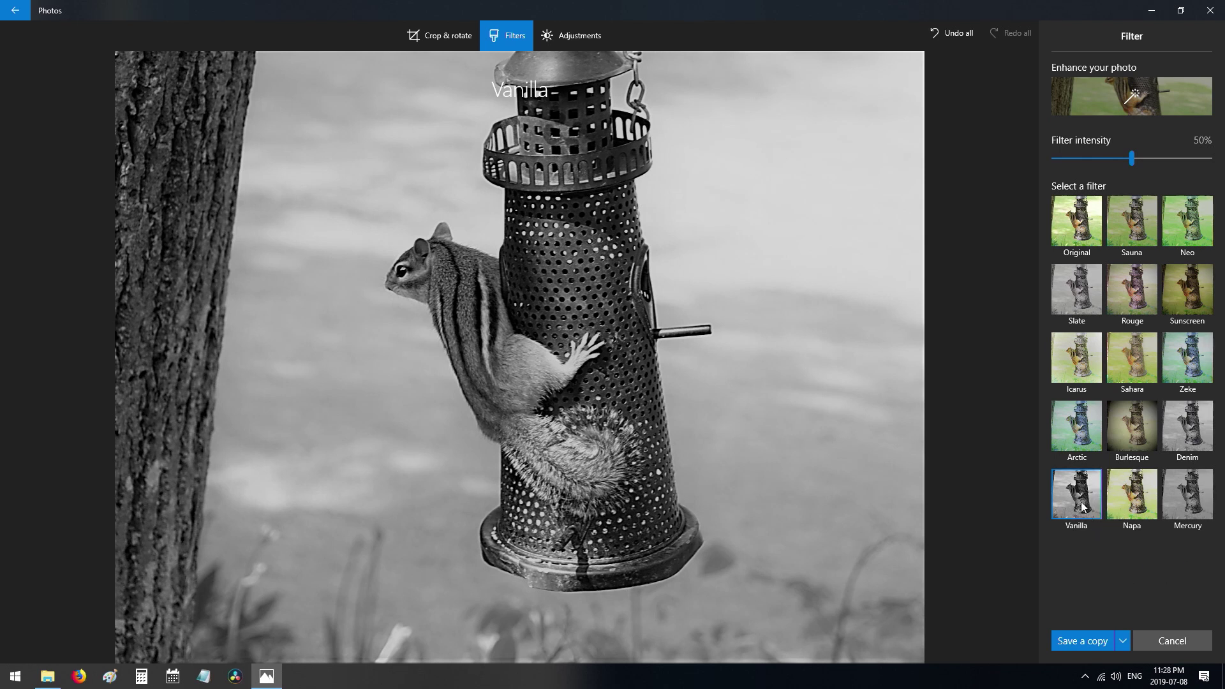
pyautogui.click(1185, 433)
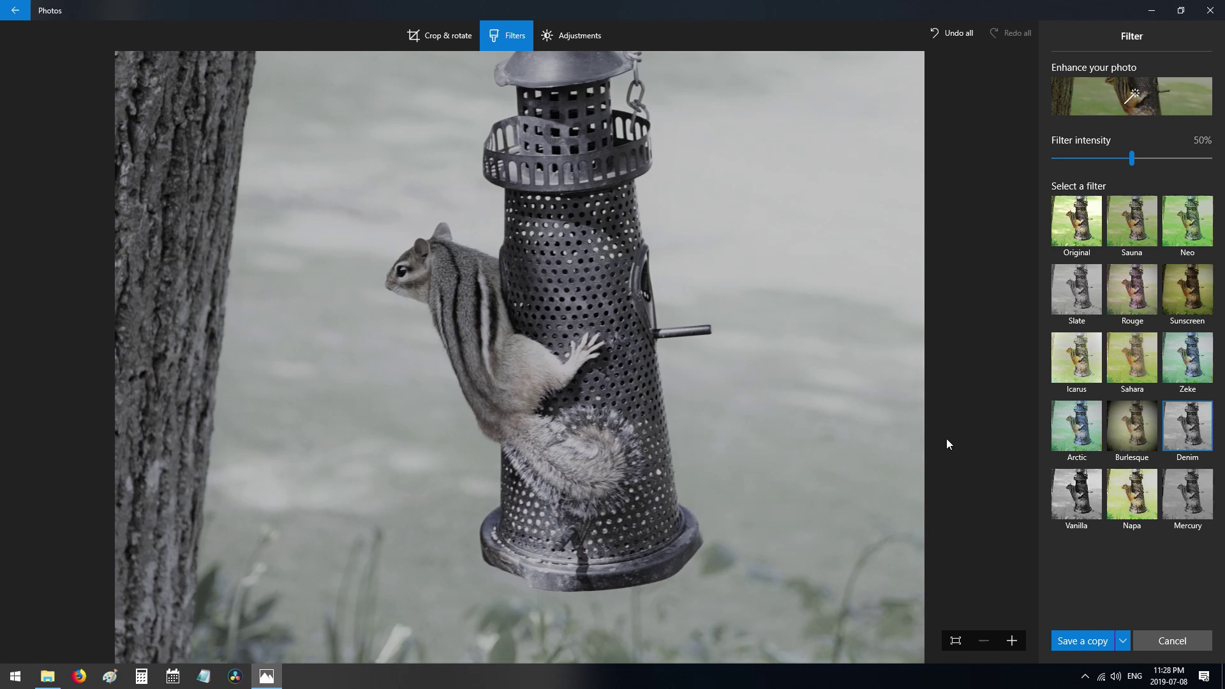
pyautogui.click(949, 37)
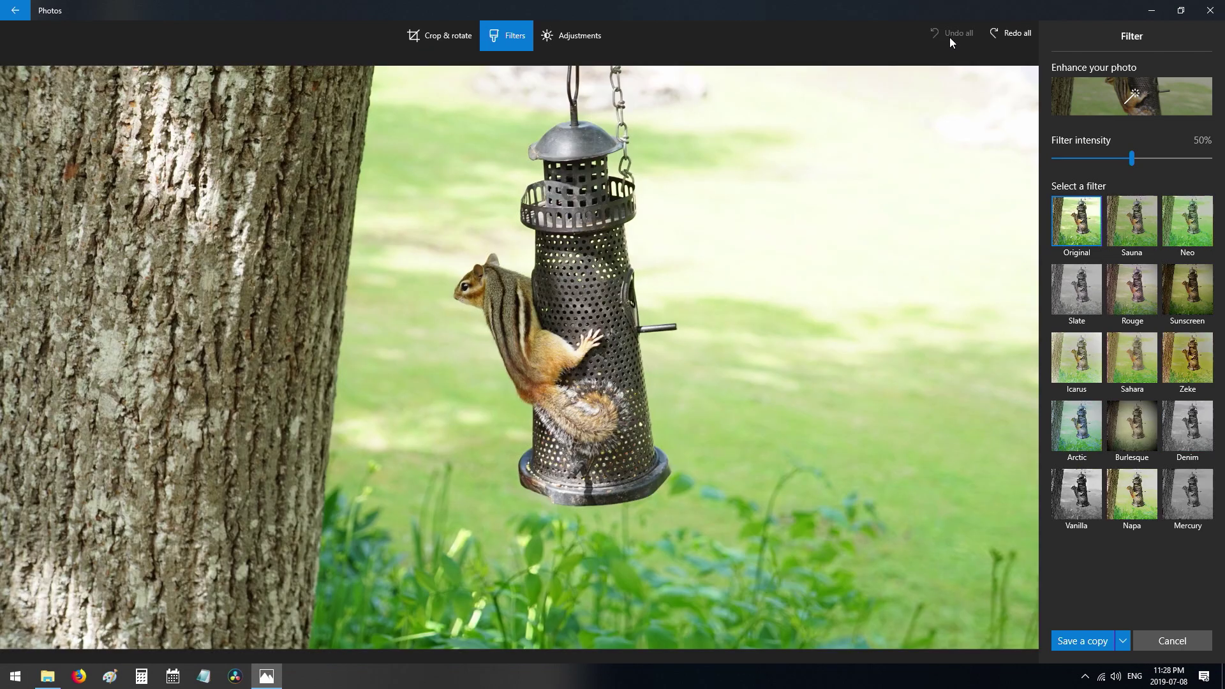
# Step: Crop the full photo on all four sides around the chipmunk and feeder, keeping a narrow strip of the trunk
pyautogui.click(446, 45)
pyautogui.moveTo(28, 81); pyautogui.dragTo(285, 52)
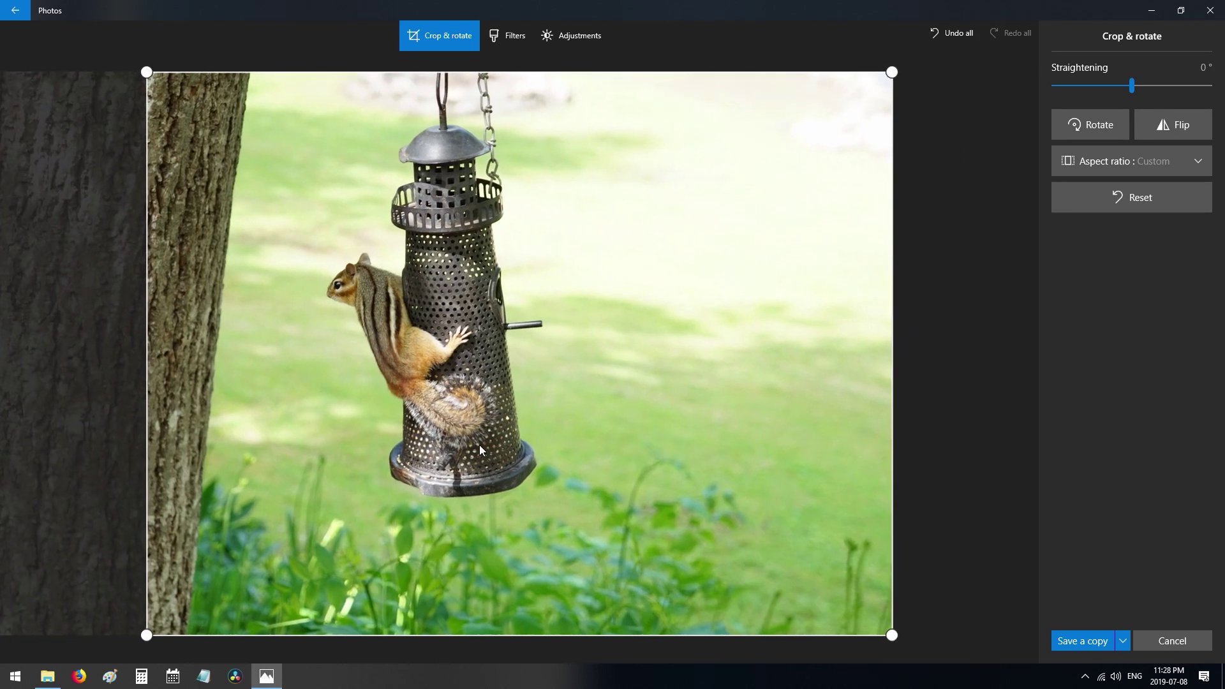
pyautogui.moveTo(506, 634); pyautogui.dragTo(506, 525)
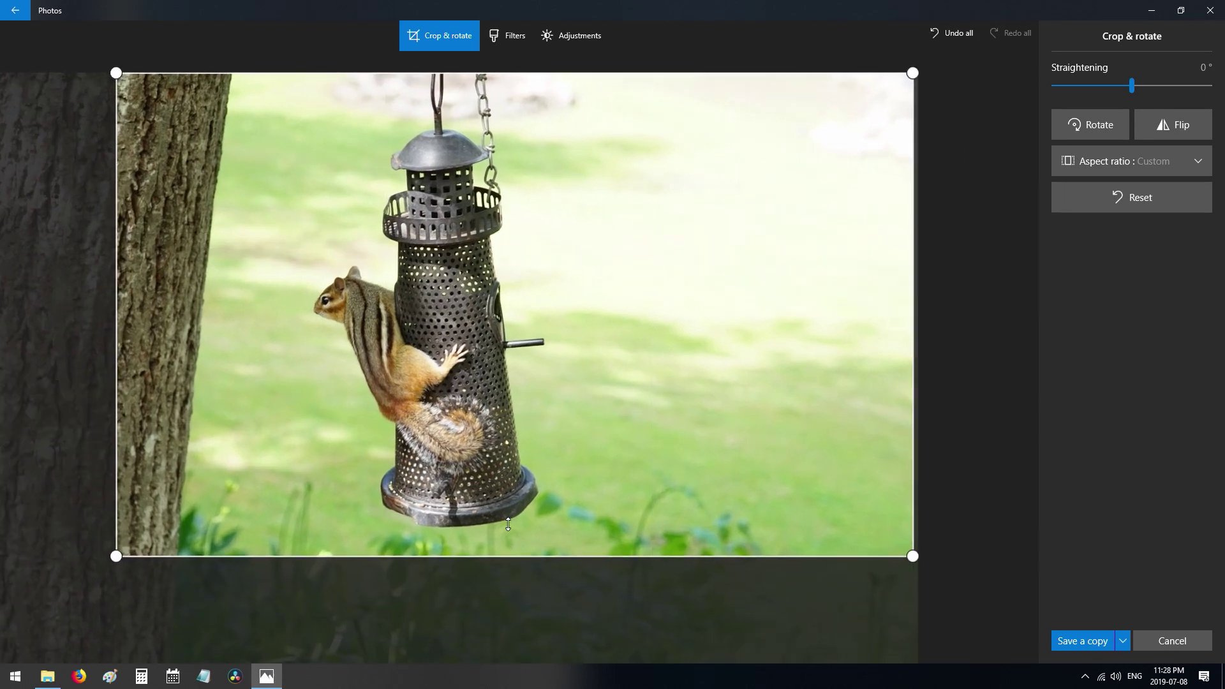
pyautogui.moveTo(461, 79); pyautogui.dragTo(481, 155)
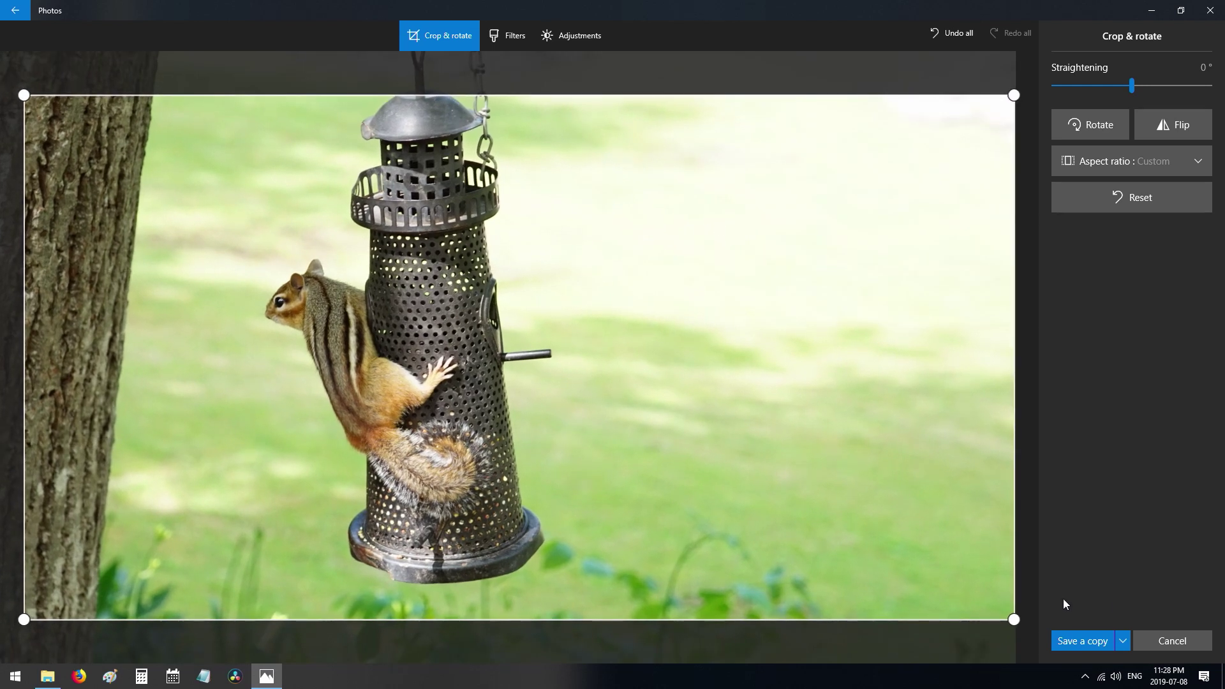
pyautogui.moveTo(1013, 618); pyautogui.dragTo(767, 616)
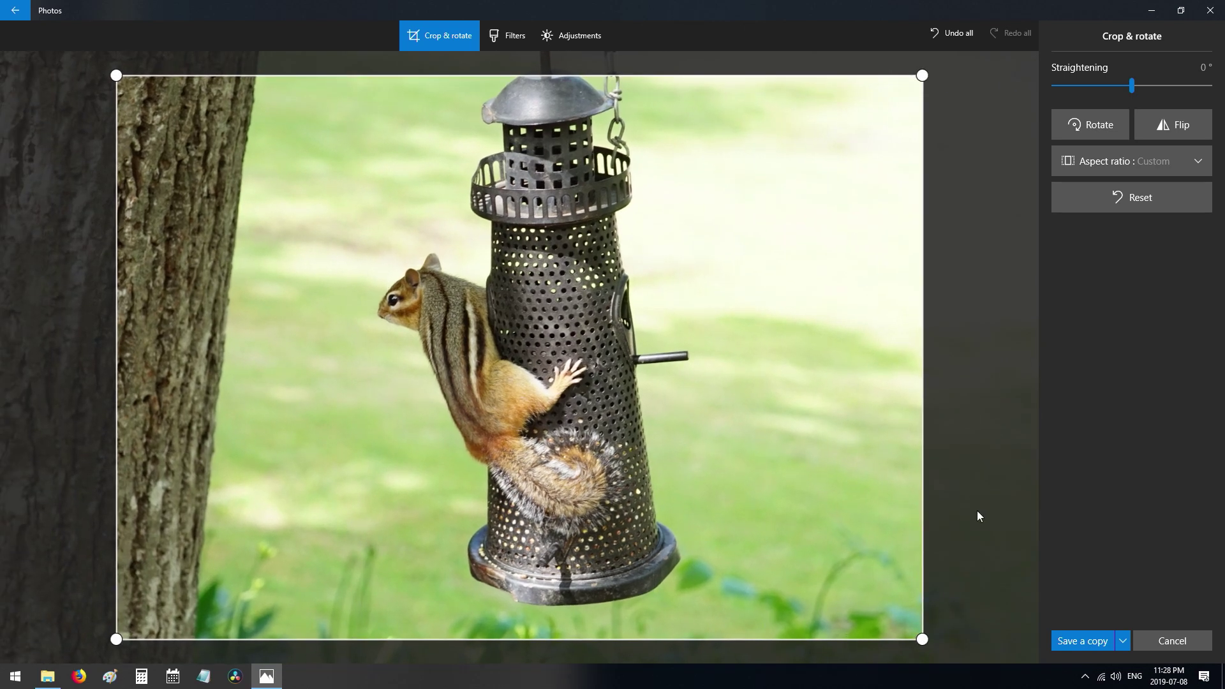
# Step: Try brighter and darker Light adjustments on the cropped photo and settle slightly brighter than neutral
pyautogui.click(552, 35)
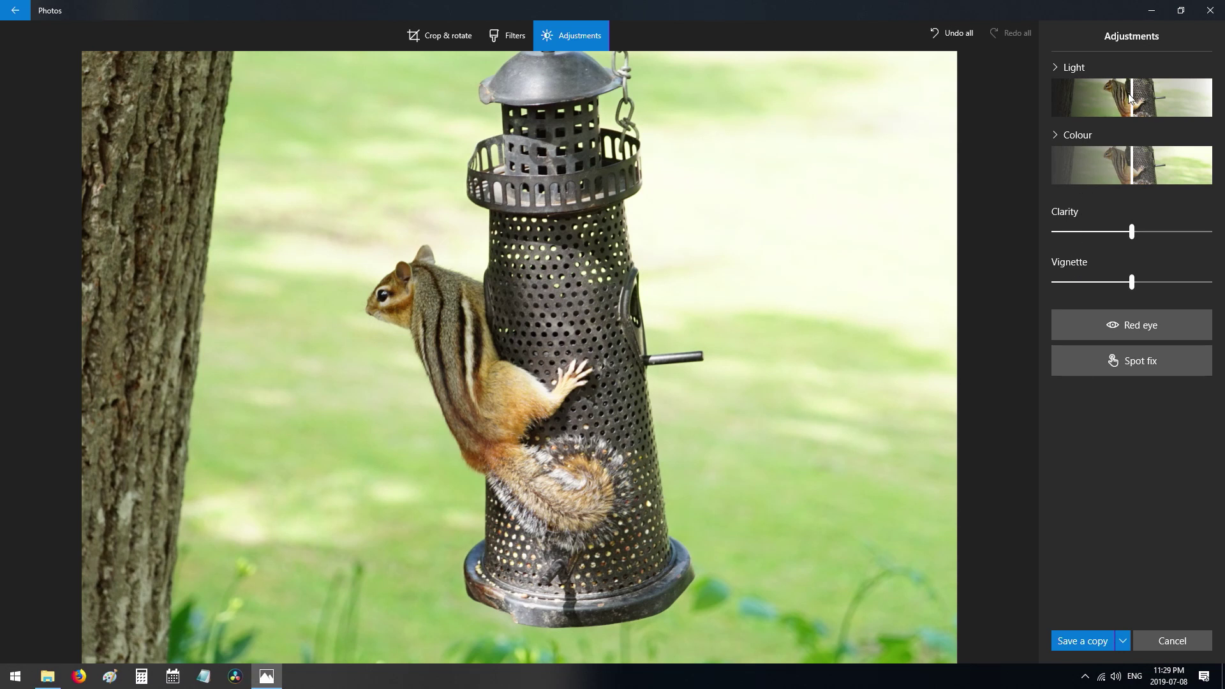
pyautogui.moveTo(1128, 97); pyautogui.dragTo(1134, 102)
pyautogui.moveTo(1132, 97); pyautogui.dragTo(1167, 110)
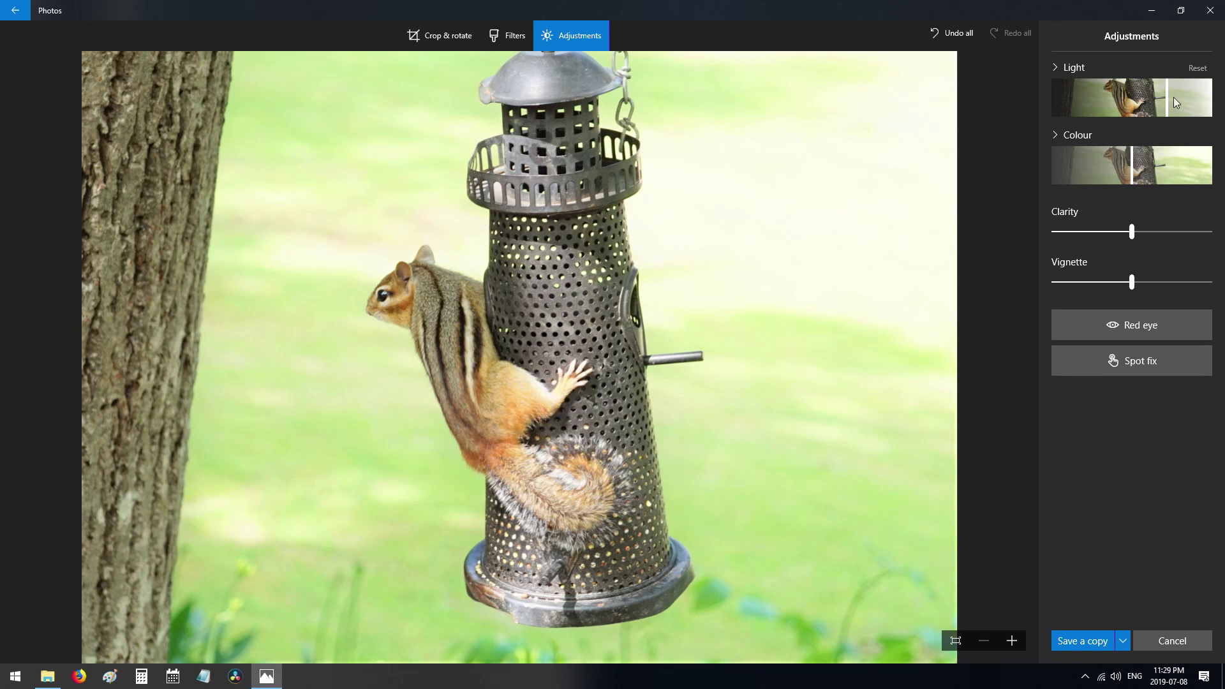
pyautogui.moveTo(1166, 97); pyautogui.dragTo(1088, 105)
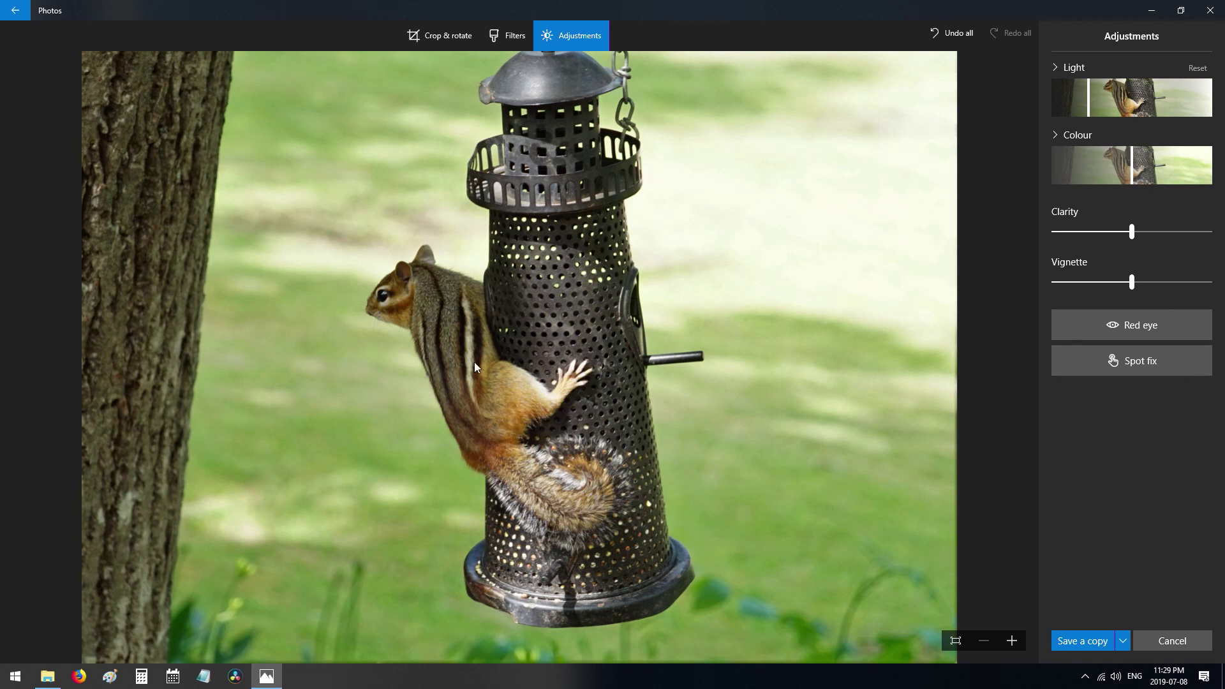
pyautogui.moveTo(1089, 102); pyautogui.dragTo(1145, 110)
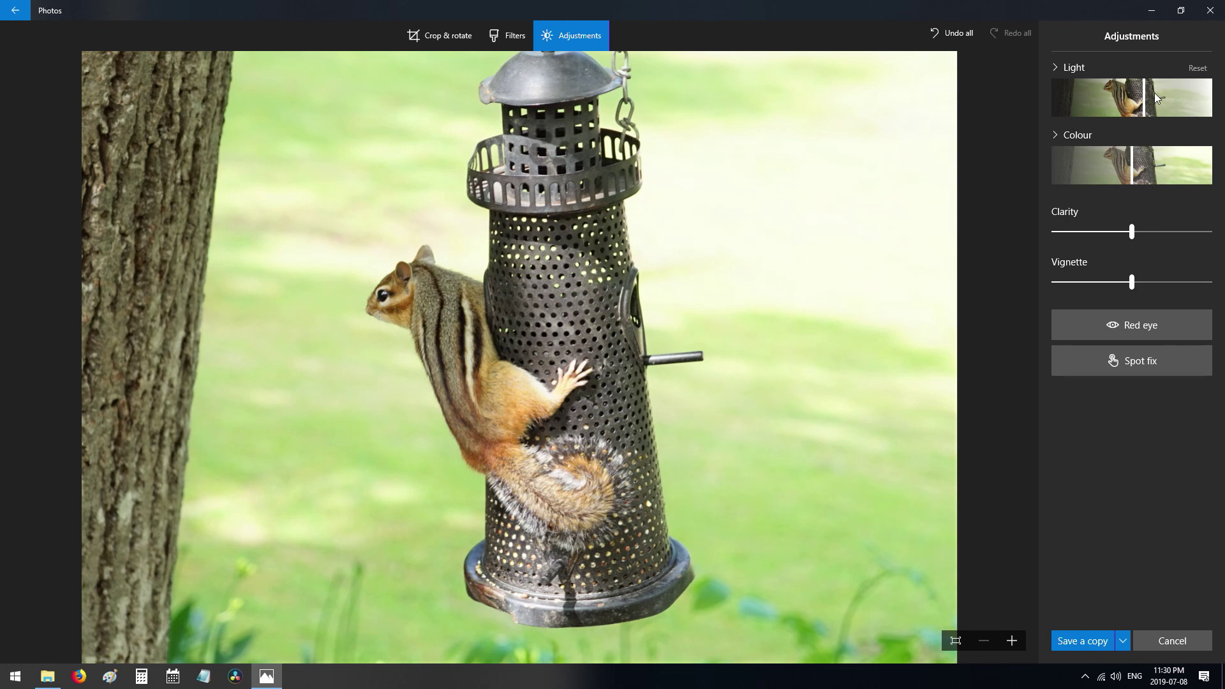
pyautogui.moveTo(1145, 97)
pyautogui.mouseDown()
pyautogui.moveTo(1188, 98)
pyautogui.moveTo(1133, 102)
pyautogui.moveTo(1143, 106)
pyautogui.mouseUp()
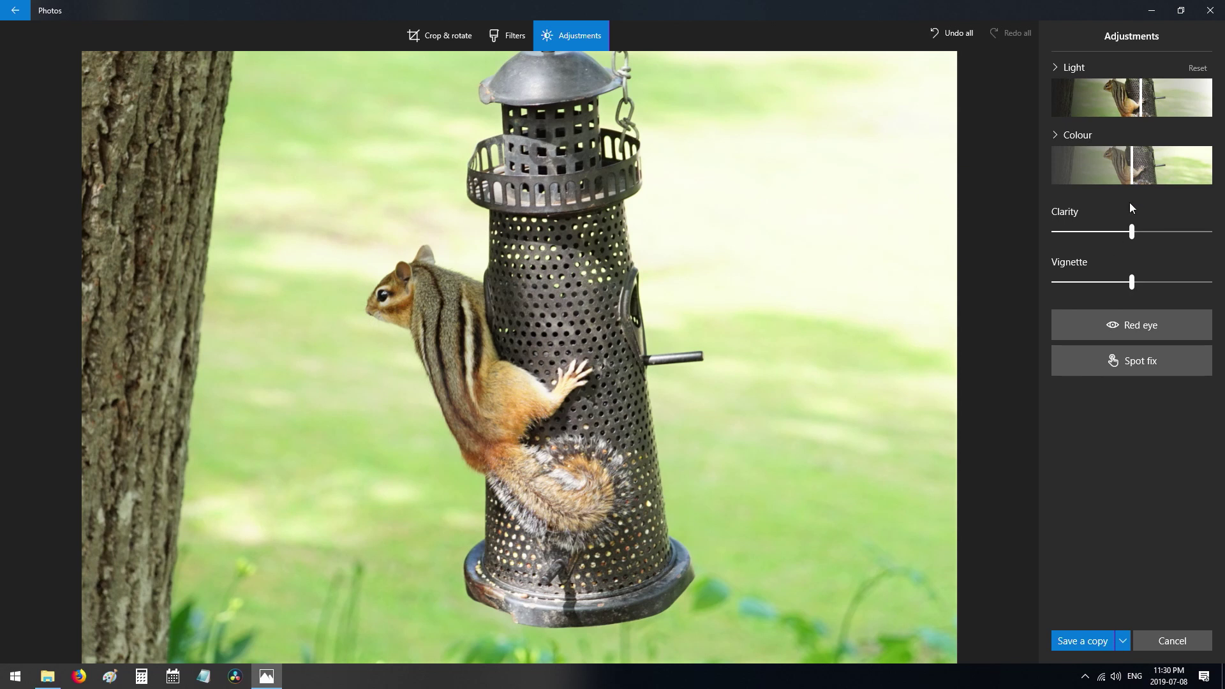
# Step: Reduce the photo's clarity to about -43 and raise the vignette almost to its maximum for dark edges
pyautogui.moveTo(1135, 236); pyautogui.dragTo(1102, 239)
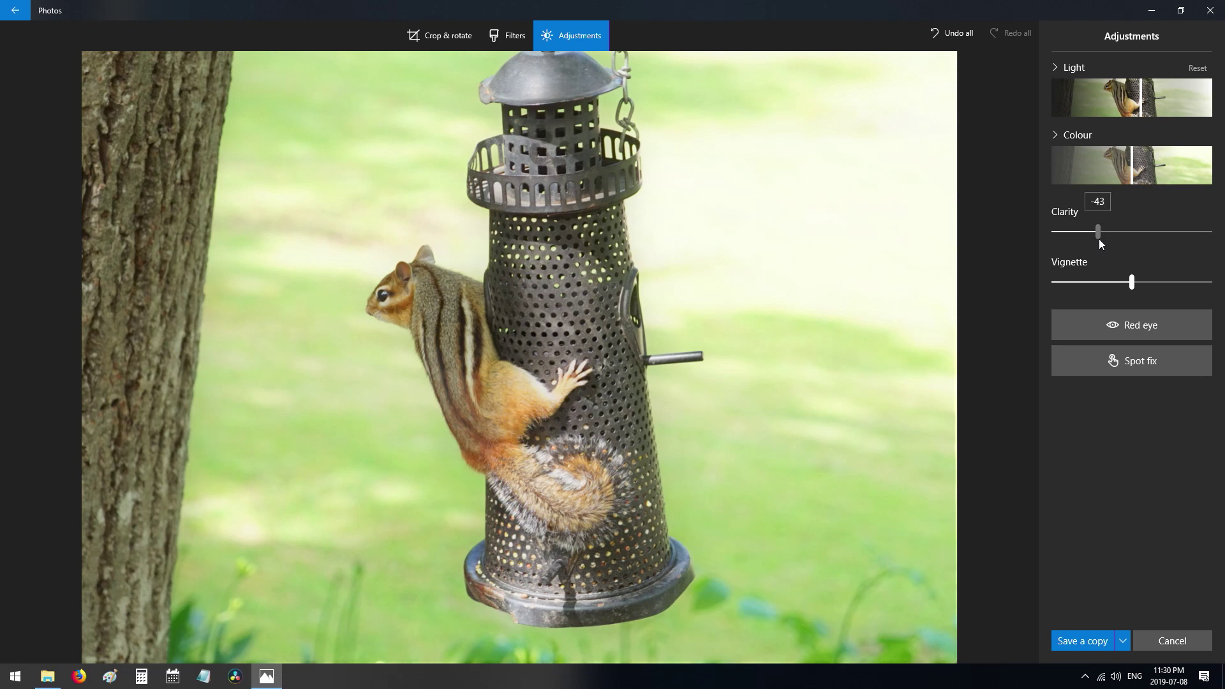
pyautogui.moveTo(1097, 239); pyautogui.dragTo(1097, 238)
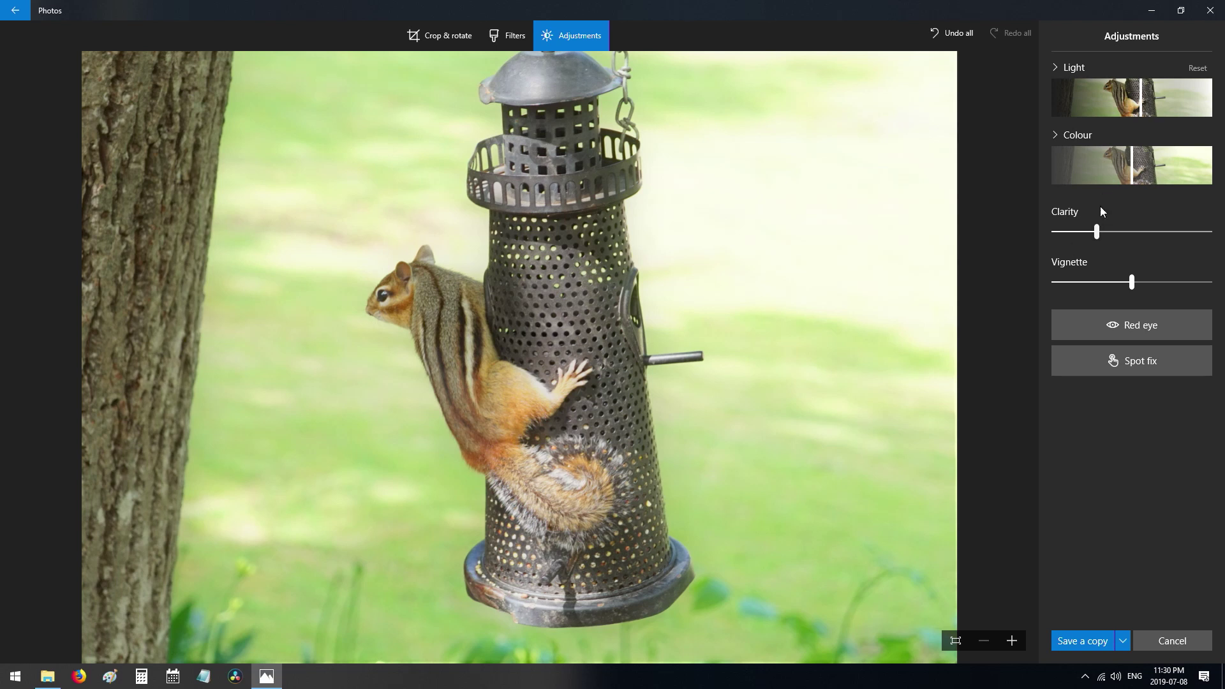
pyautogui.click(1133, 285)
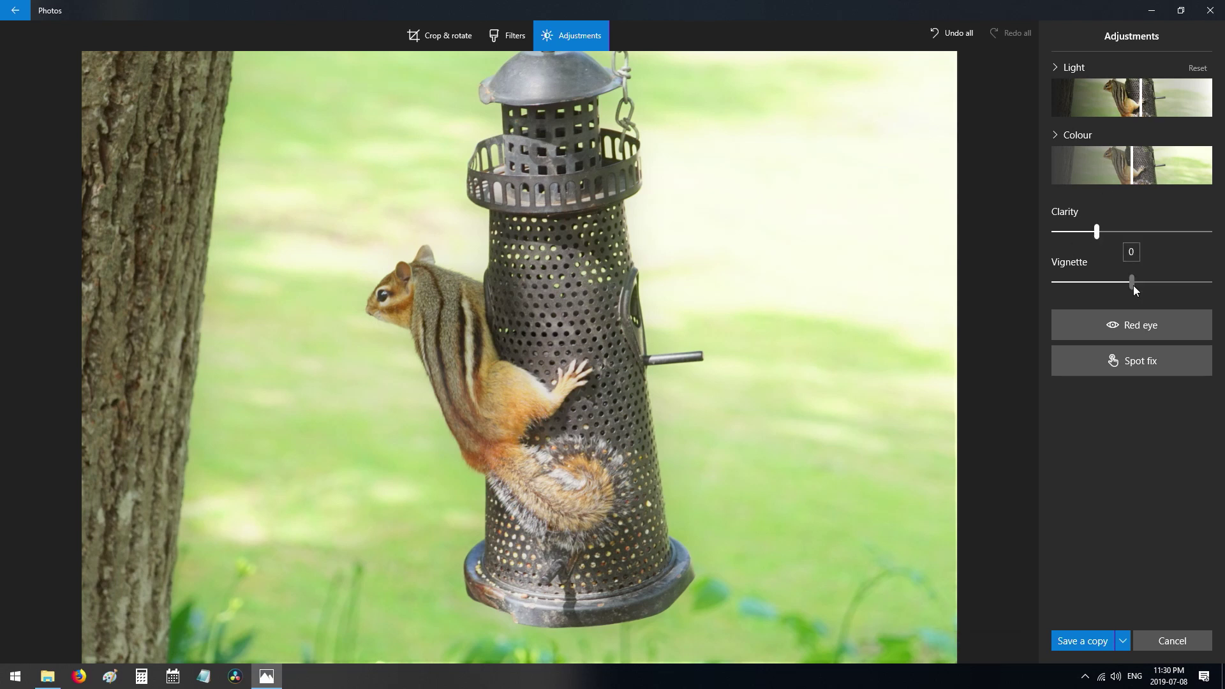
pyautogui.moveTo(1133, 285); pyautogui.dragTo(1209, 287)
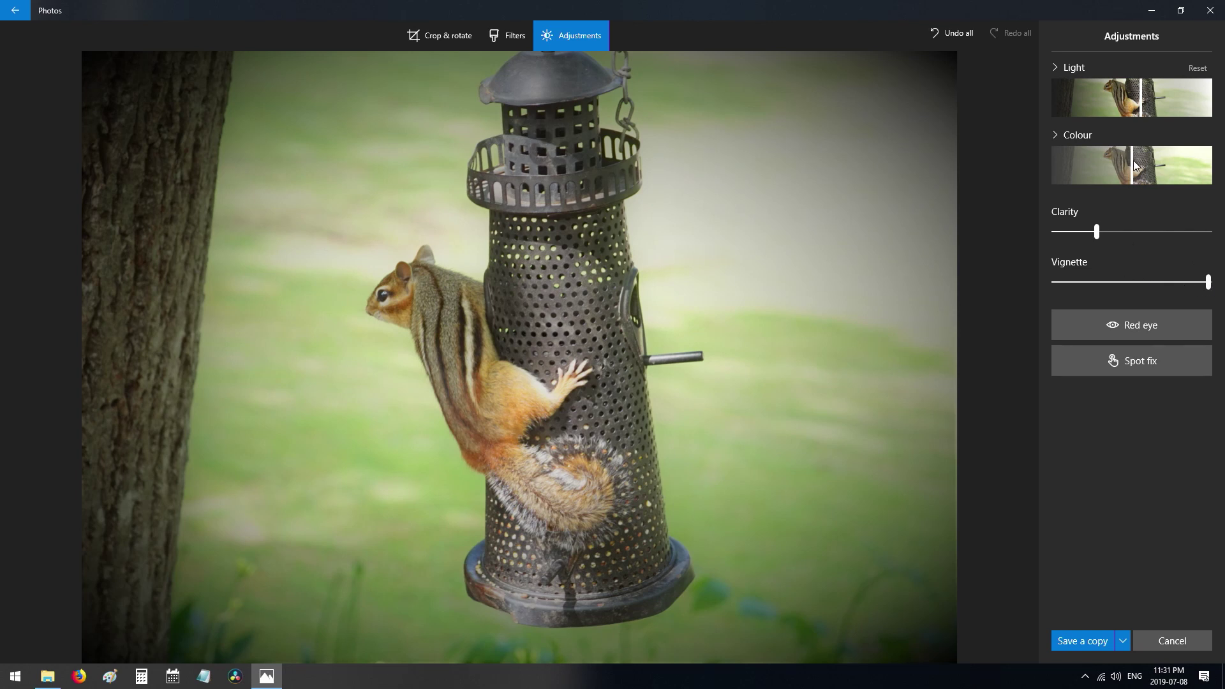
# Step: Try the maximum Colour adjustment and settle slightly below neutral
pyautogui.moveTo(1133, 162); pyautogui.dragTo(1222, 165)
pyautogui.moveTo(1211, 169); pyautogui.dragTo(1128, 174)
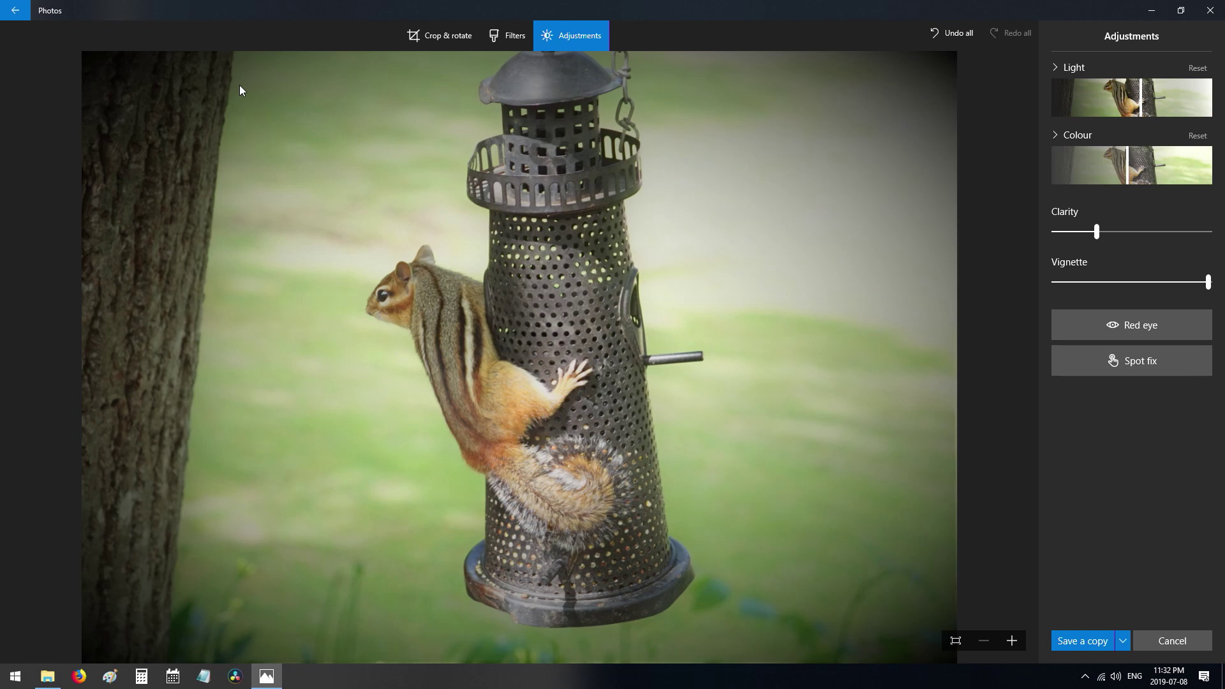
# Step: Leave the editor without saving the changes and close the photo's file information
pyautogui.click(14, 12)
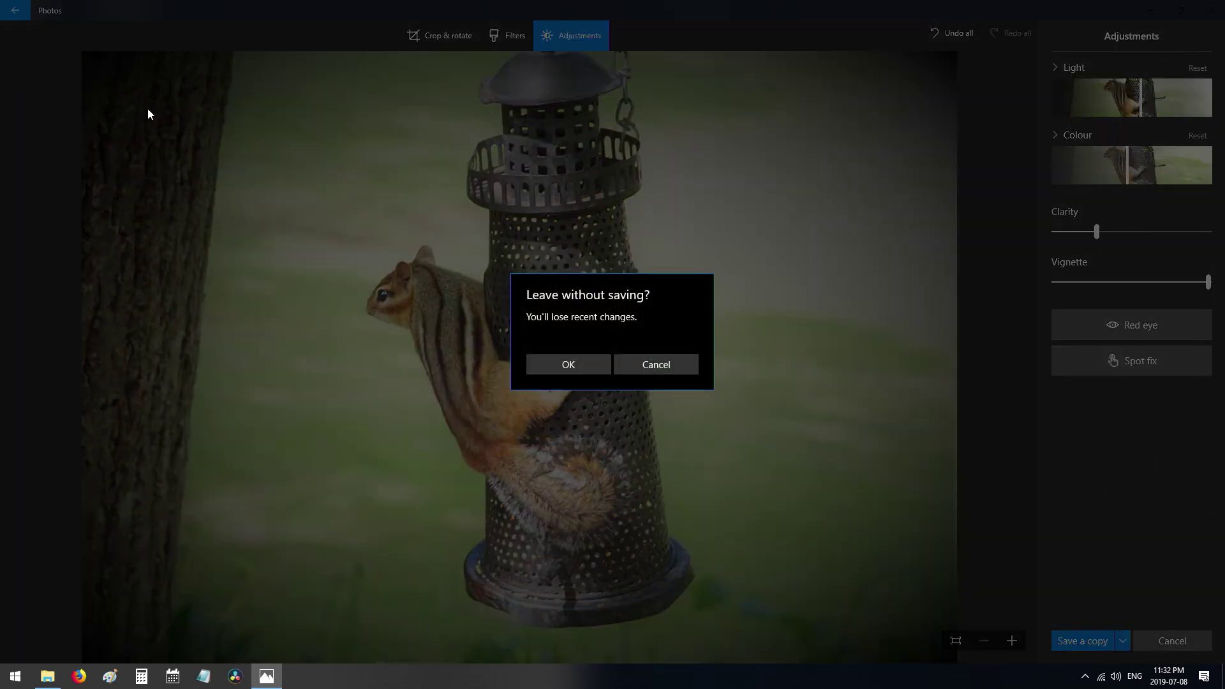
pyautogui.click(590, 373)
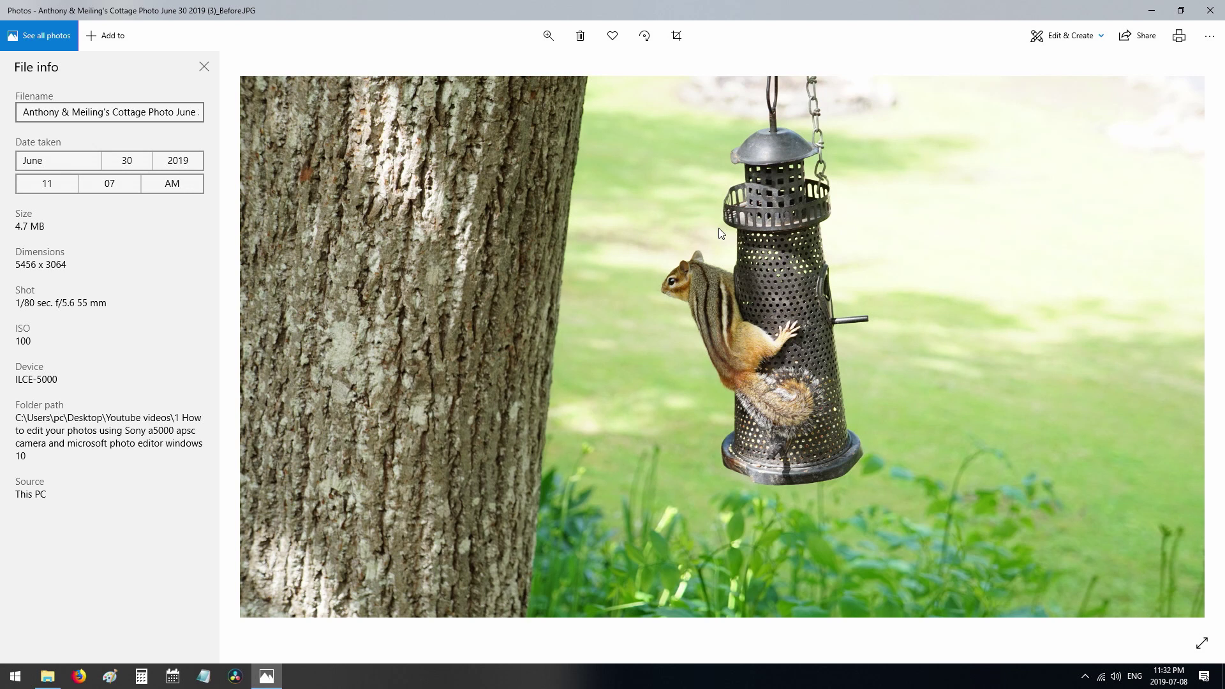
pyautogui.click(204, 67)
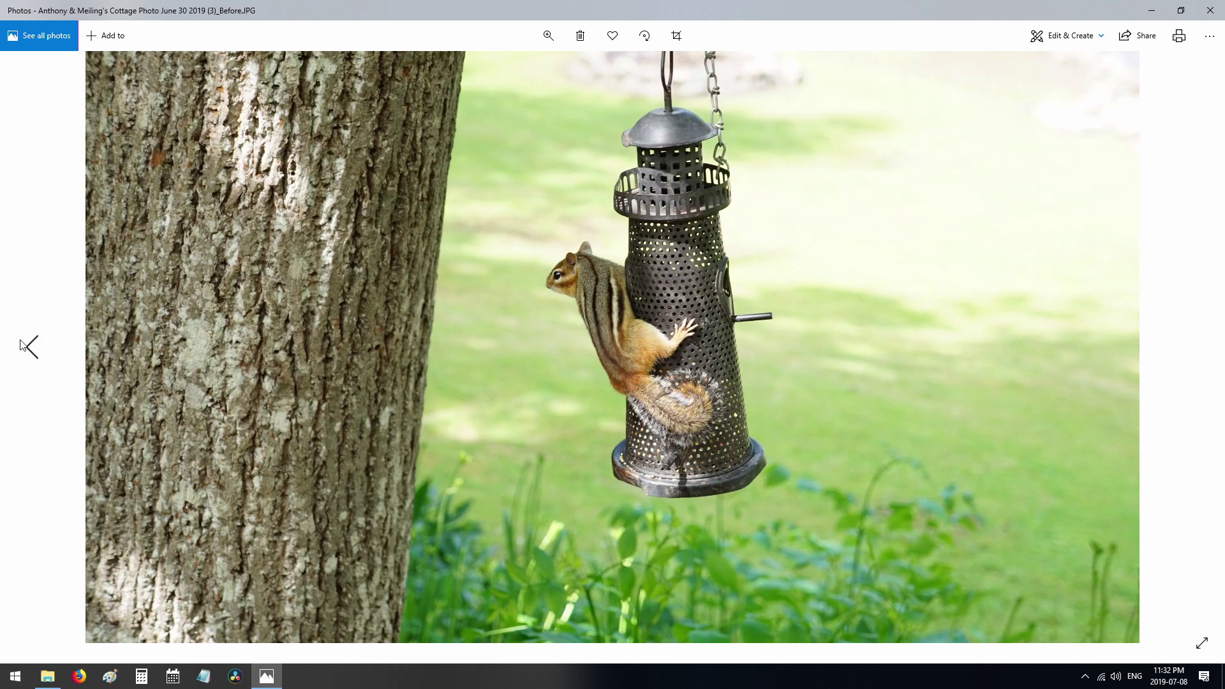
# Step: Compare the finished edited chipmunk photo with its original version
pyautogui.click(32, 348)
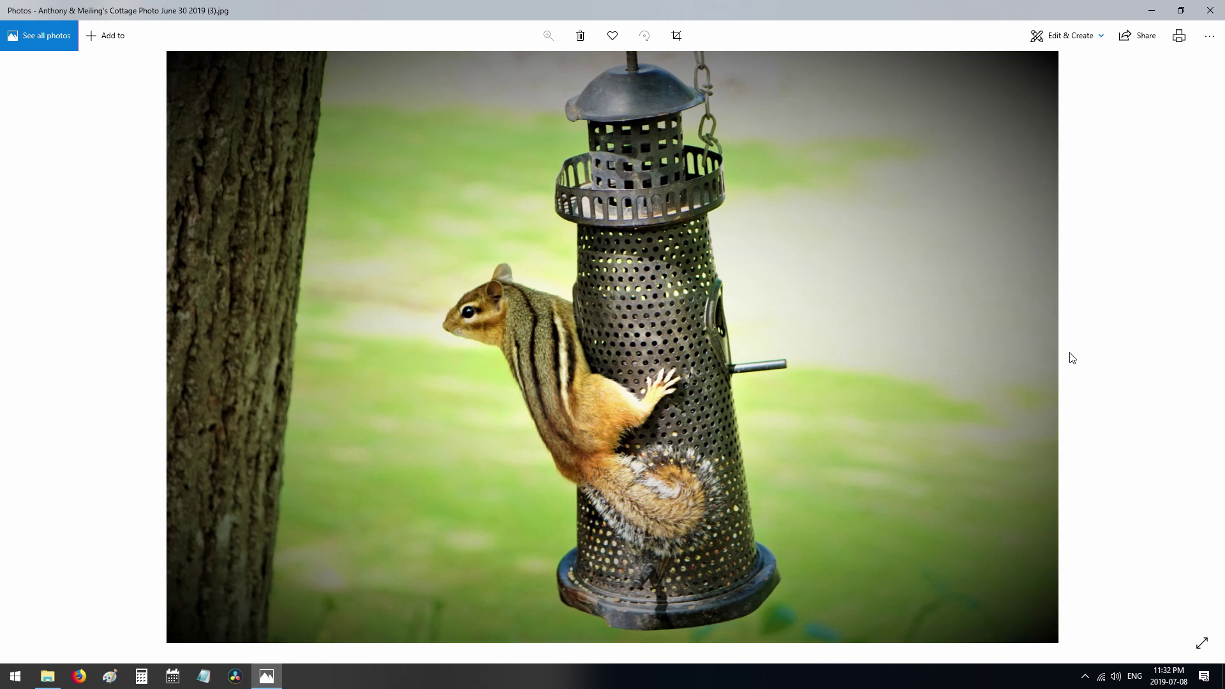
pyautogui.click(1193, 357)
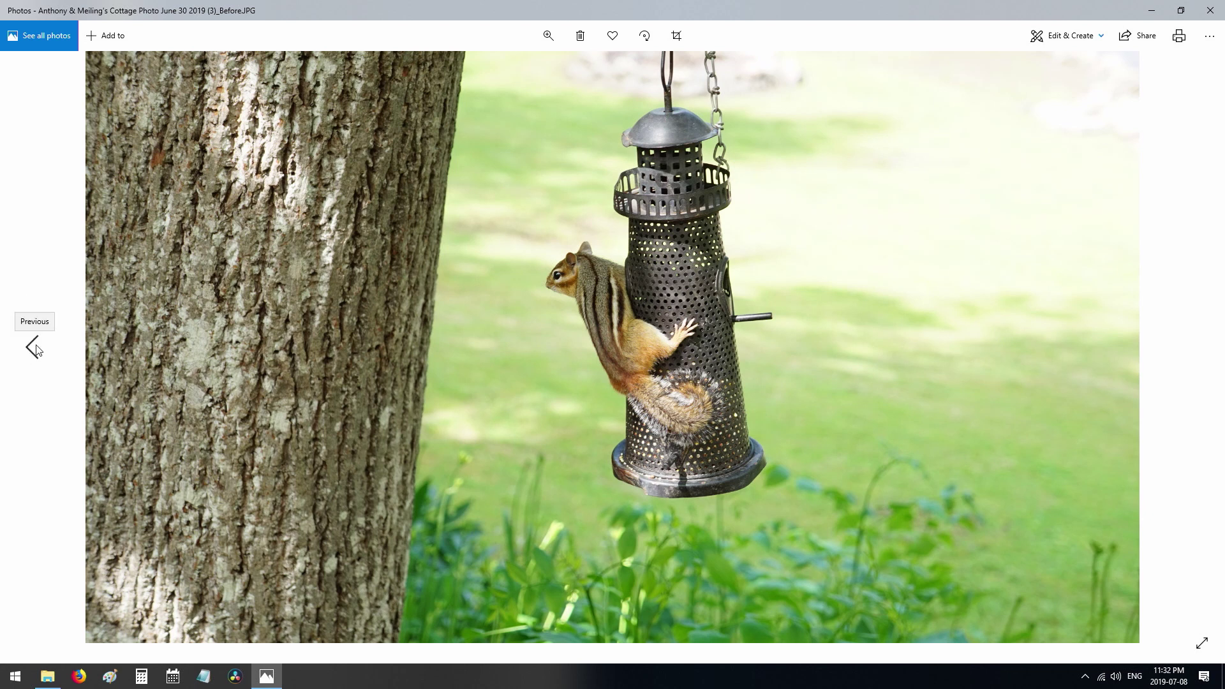
pyautogui.click(34, 346)
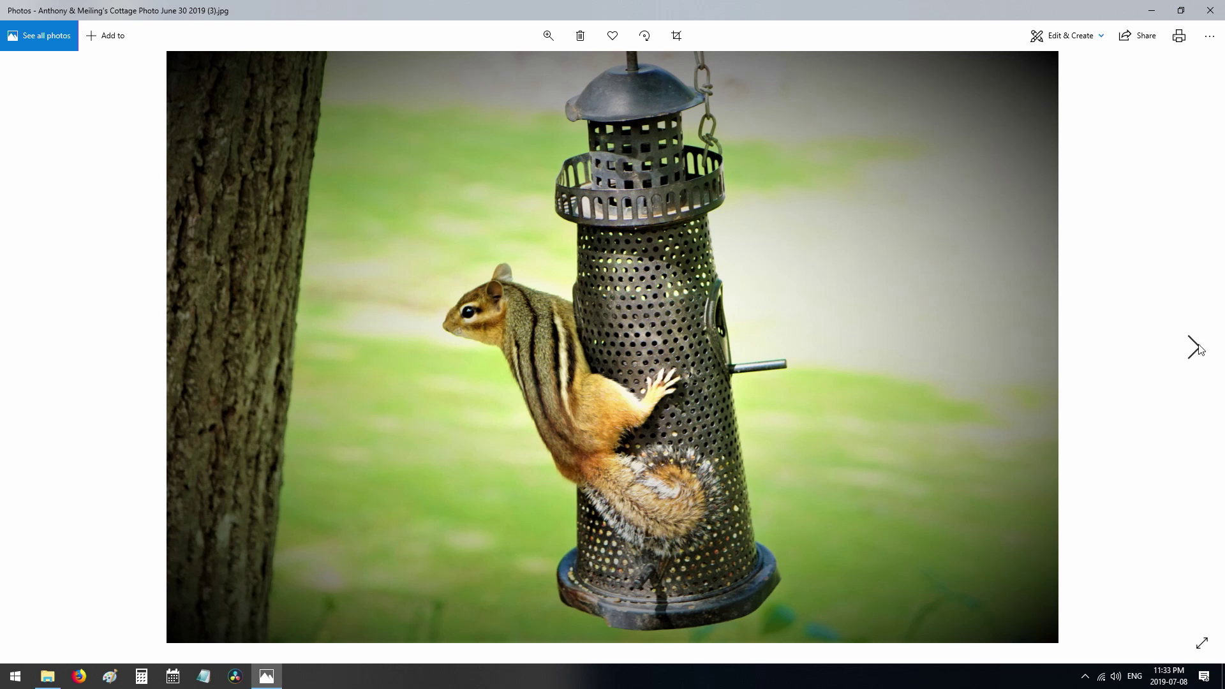
# Step: Browse forward to the spider photos and compare the edited version with its original
pyautogui.click(1190, 350)
pyautogui.click(1190, 350)
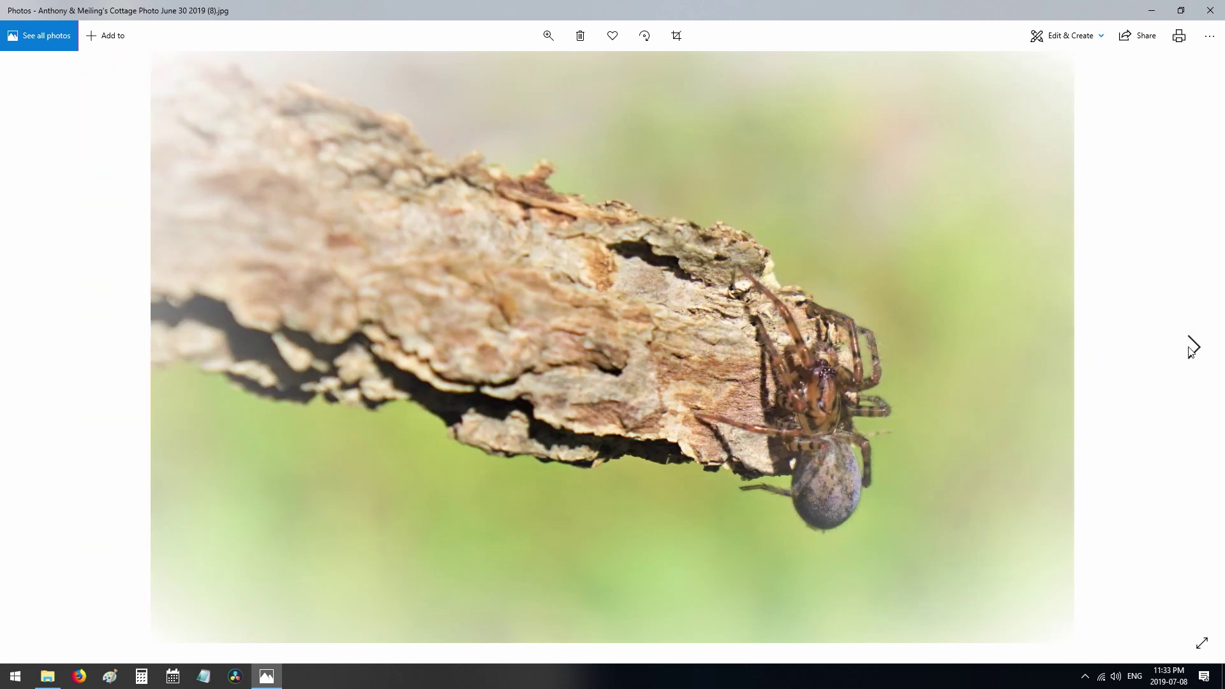
pyautogui.click(1190, 350)
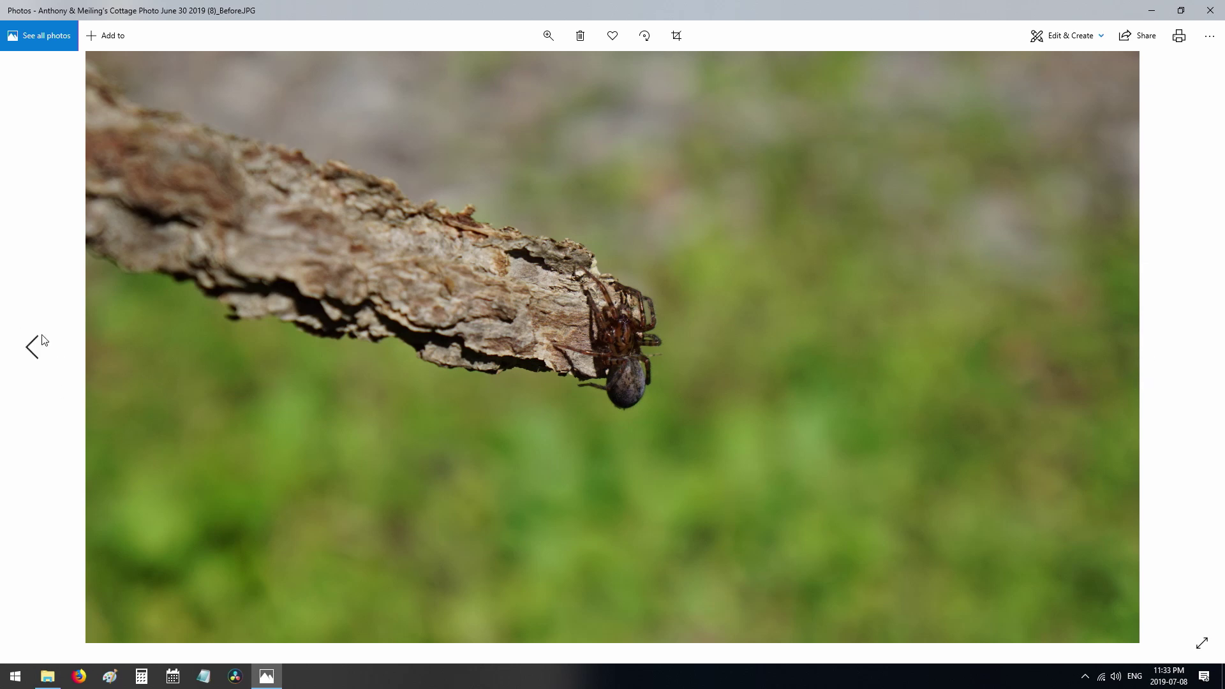
pyautogui.click(32, 347)
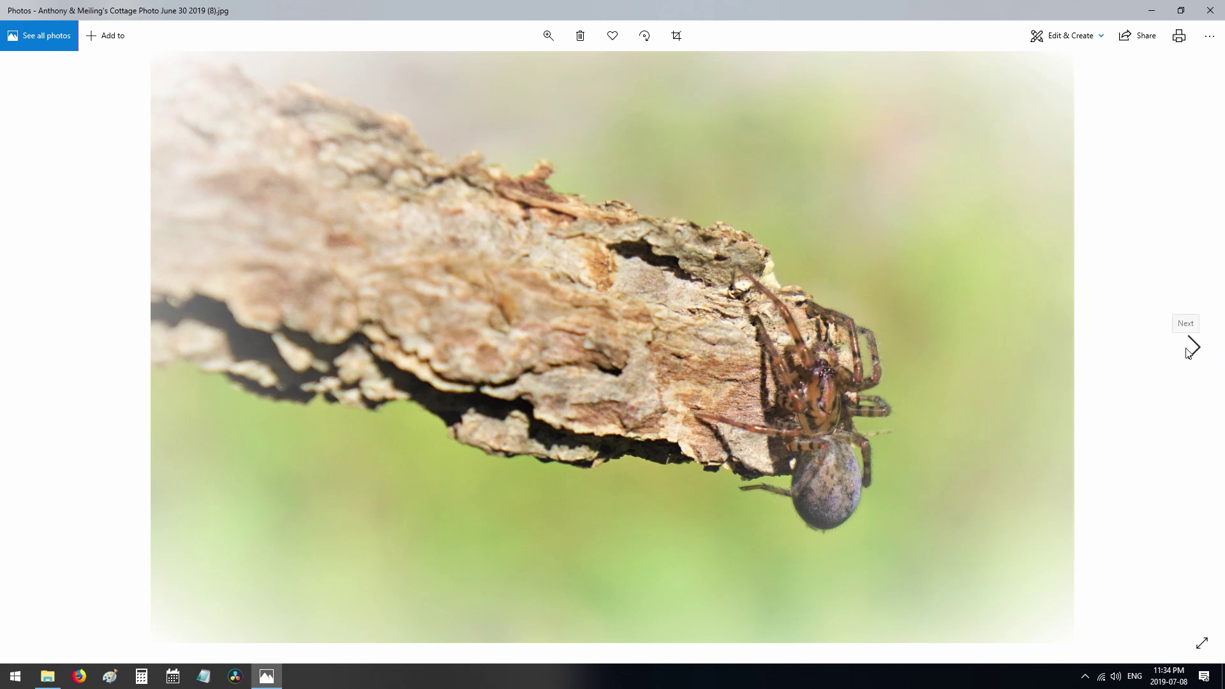
# Step: Browse forward to the photo of three boys in the yard and compare its two versions repeatedly
pyautogui.click(1187, 351)
pyautogui.click(1188, 352)
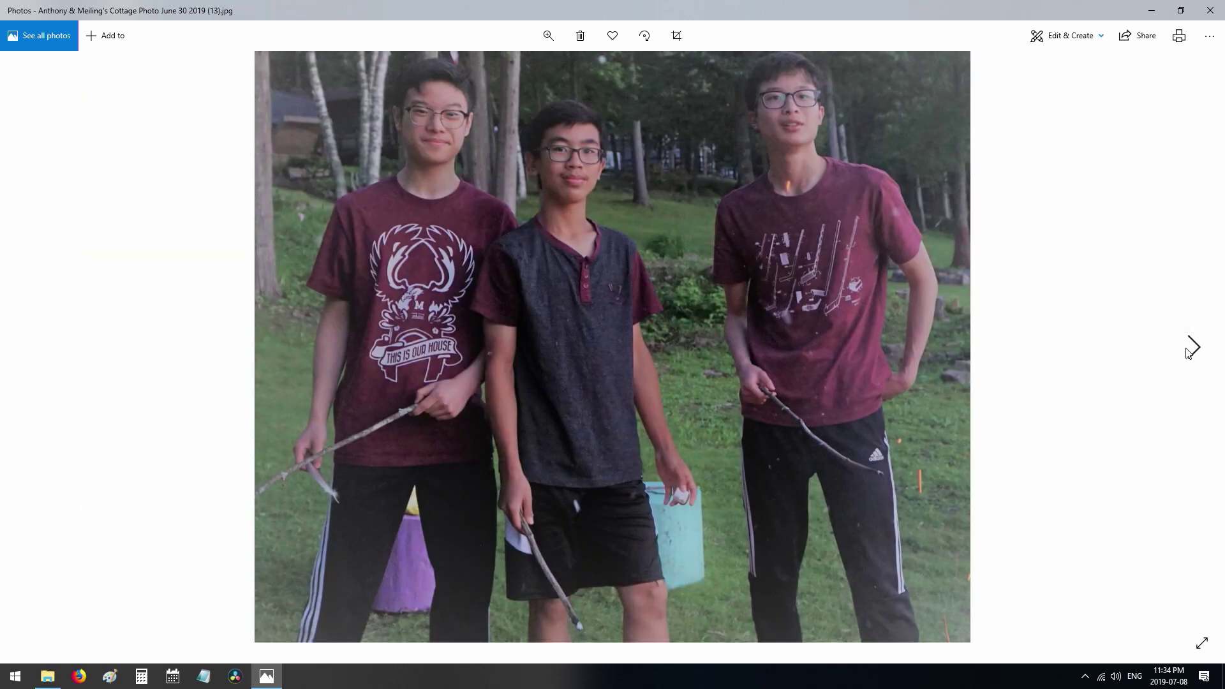
pyautogui.click(1193, 350)
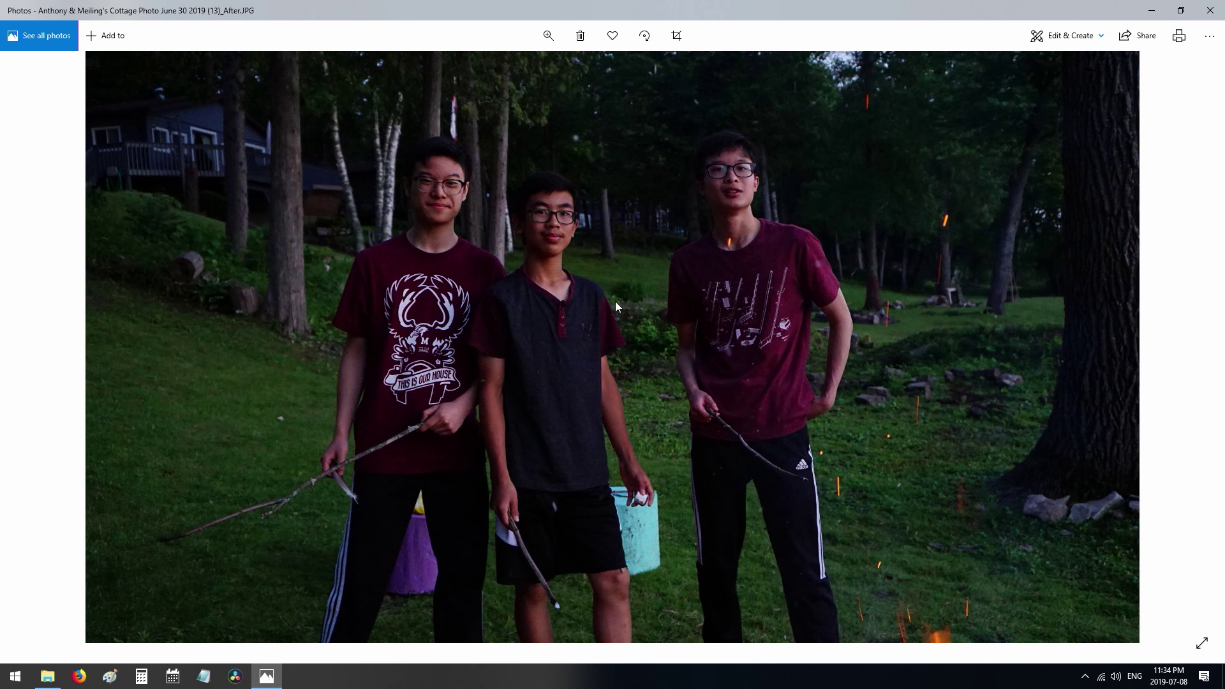
pyautogui.moveTo(64, 365)
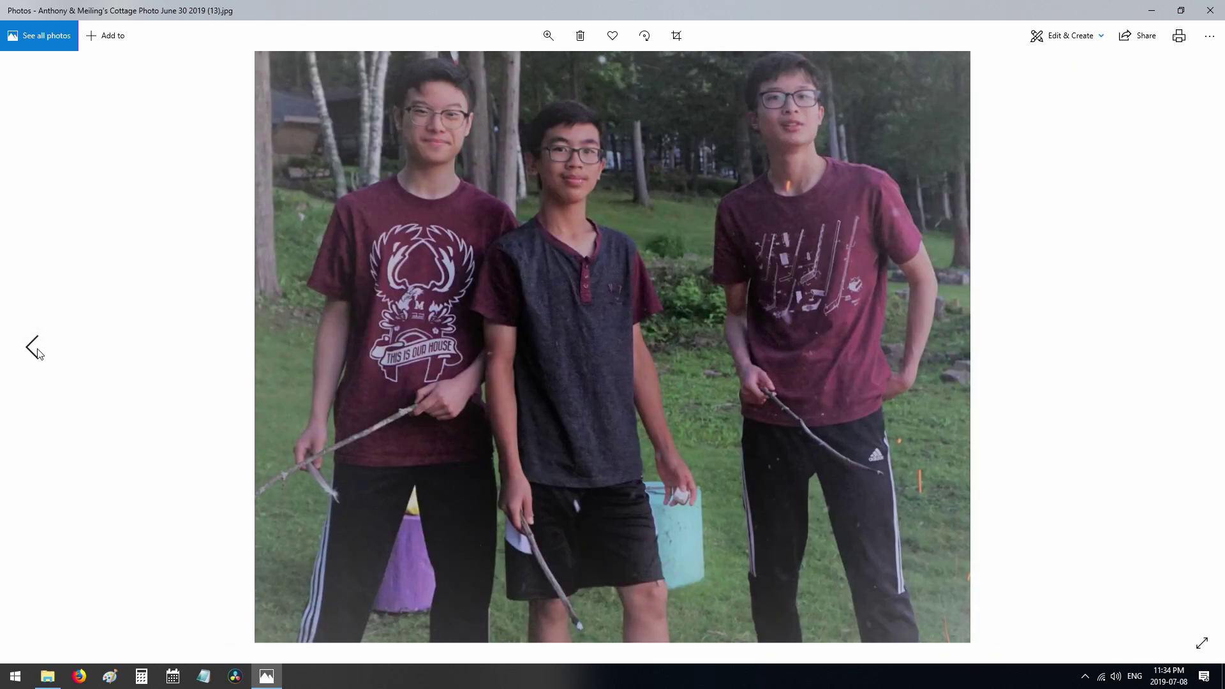
pyautogui.click(37, 353)
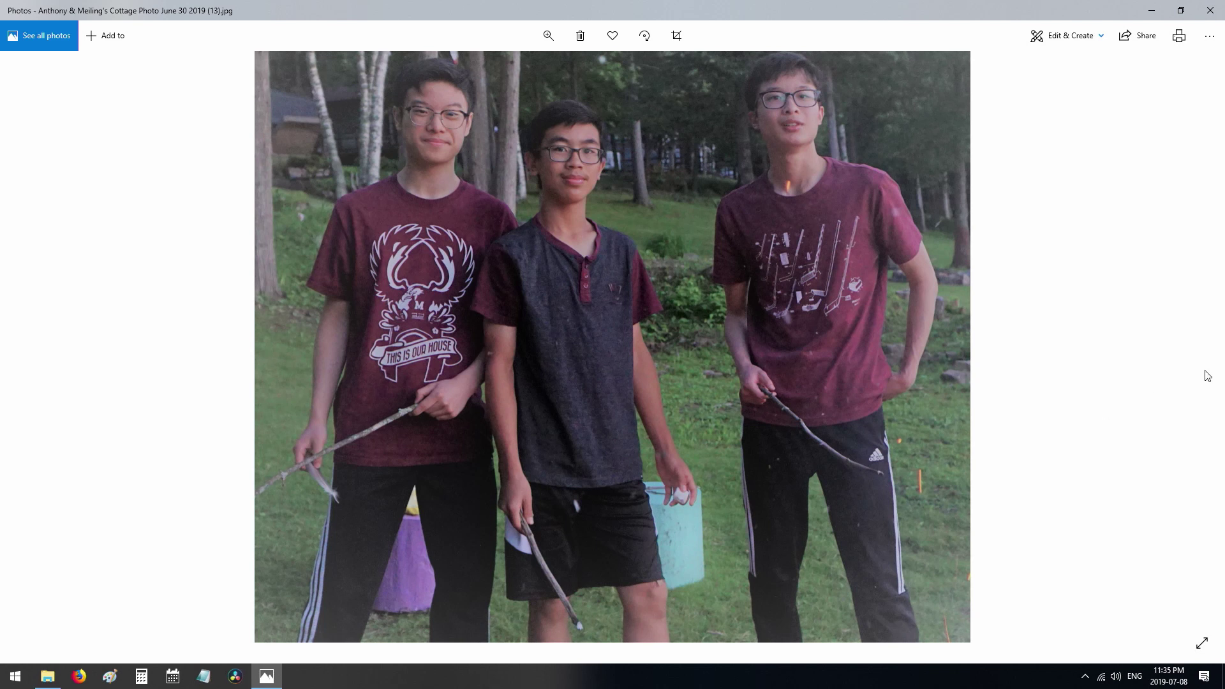
pyautogui.click(1193, 348)
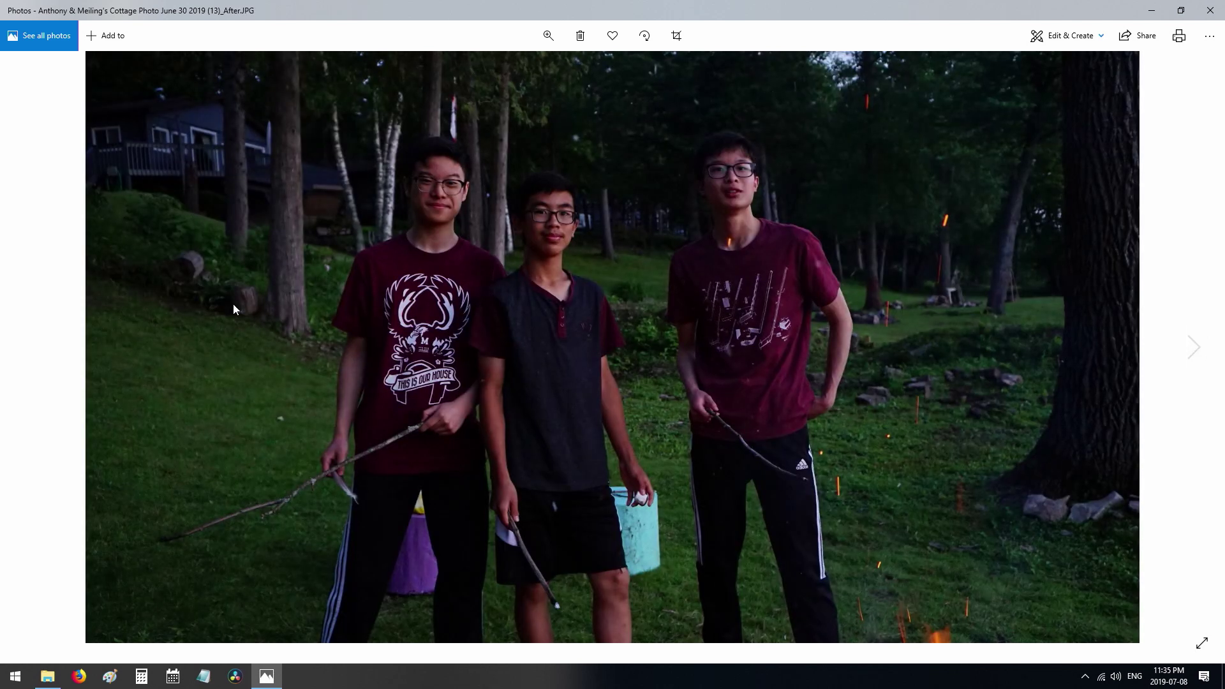
pyautogui.click(32, 348)
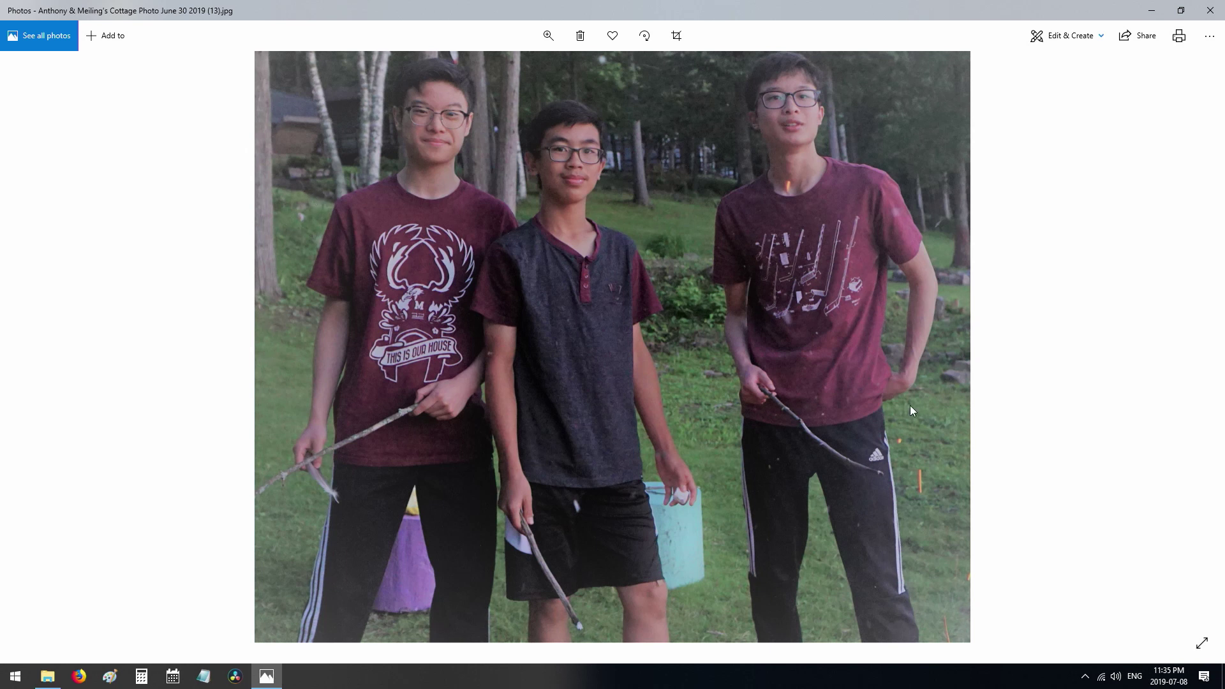
pyautogui.click(1196, 348)
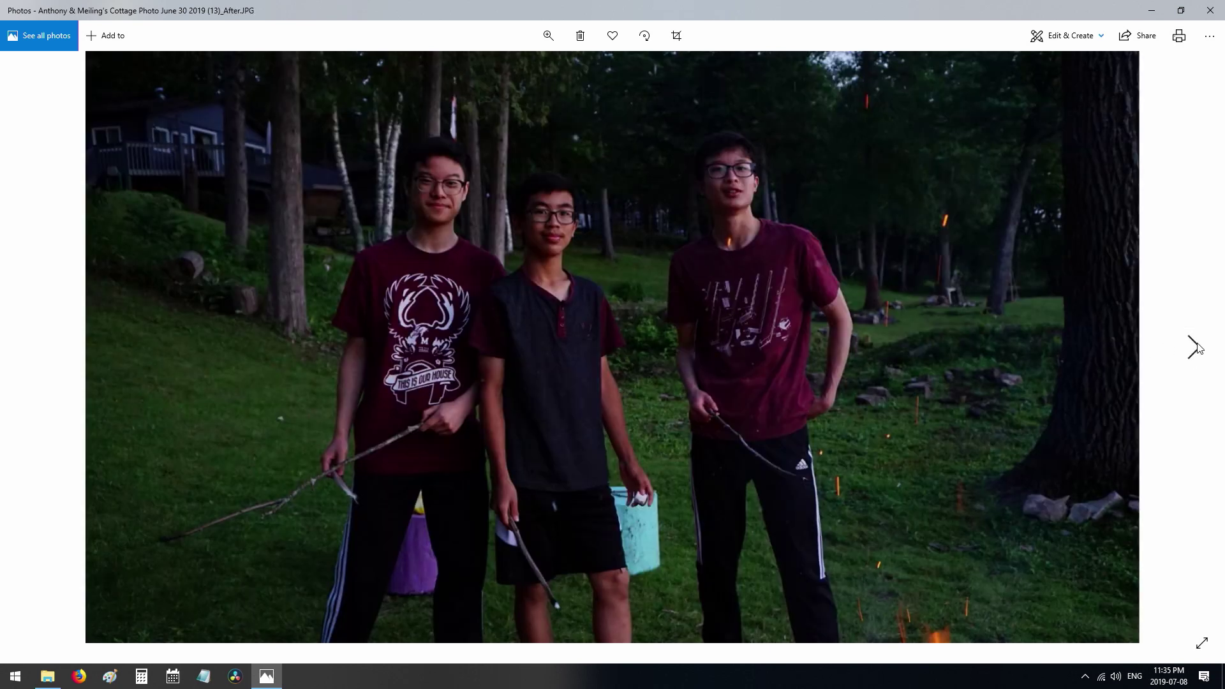
pyautogui.click(34, 351)
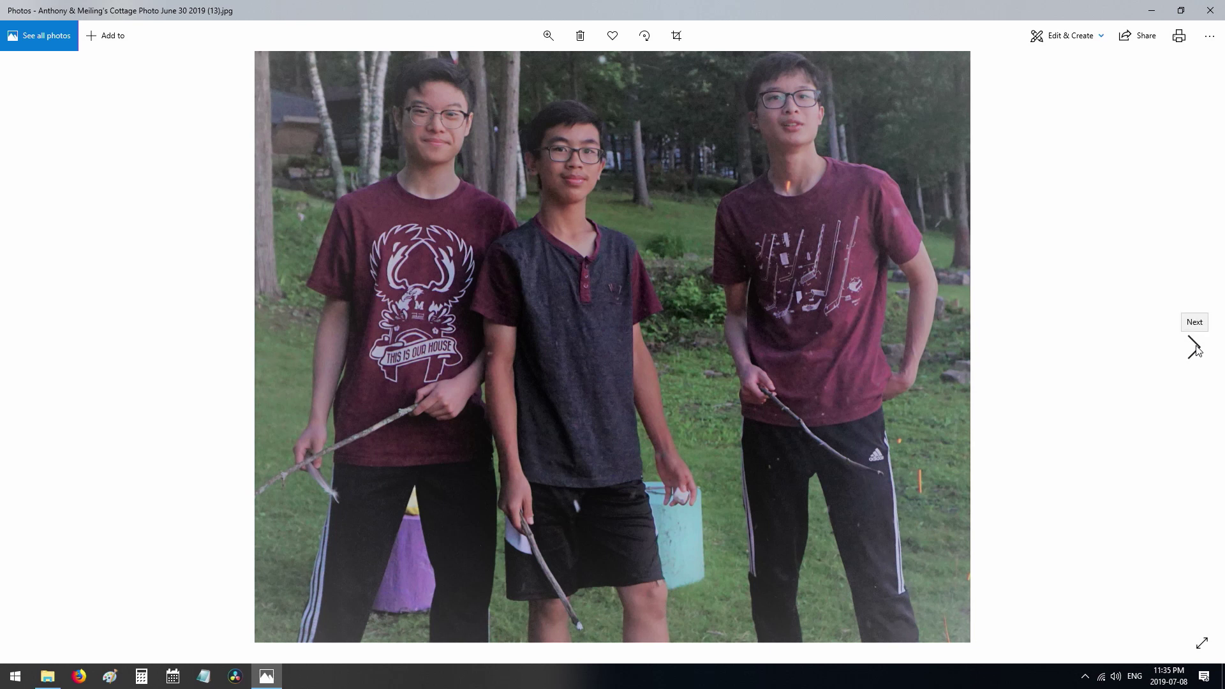
# Step: Browse forward to the dog beside the river with wooden chairs and compare the edited photo with its original
pyautogui.click(1194, 348)
pyautogui.click(1194, 347)
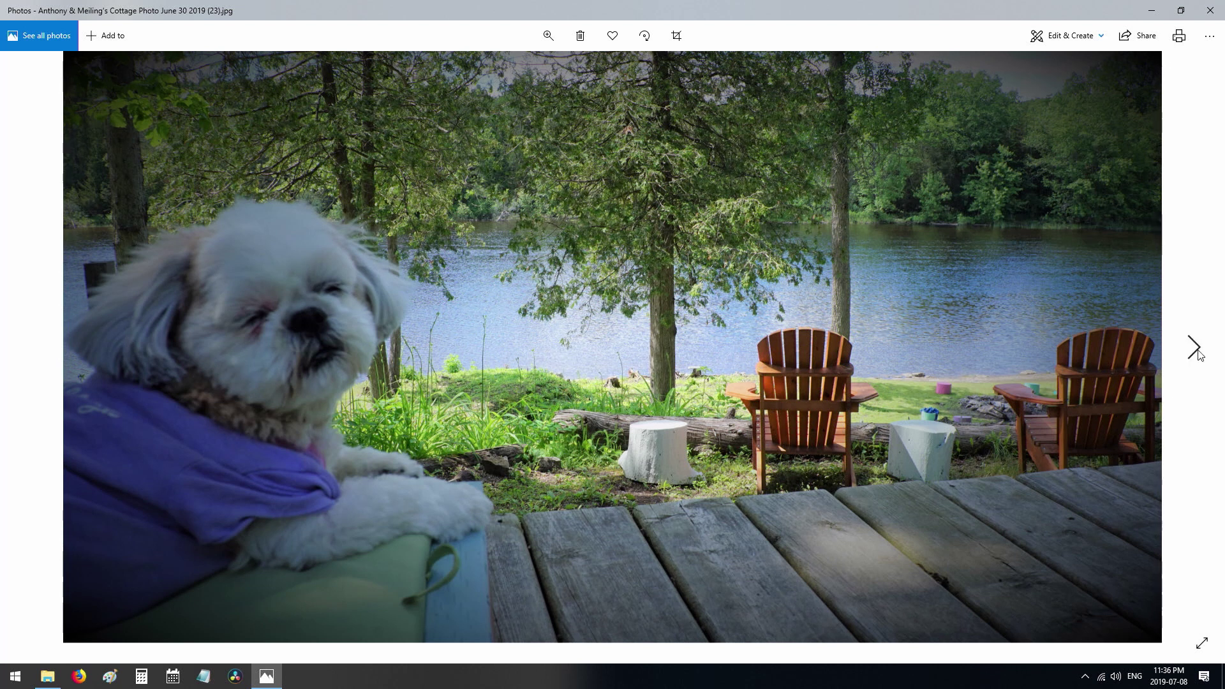
pyautogui.click(1194, 348)
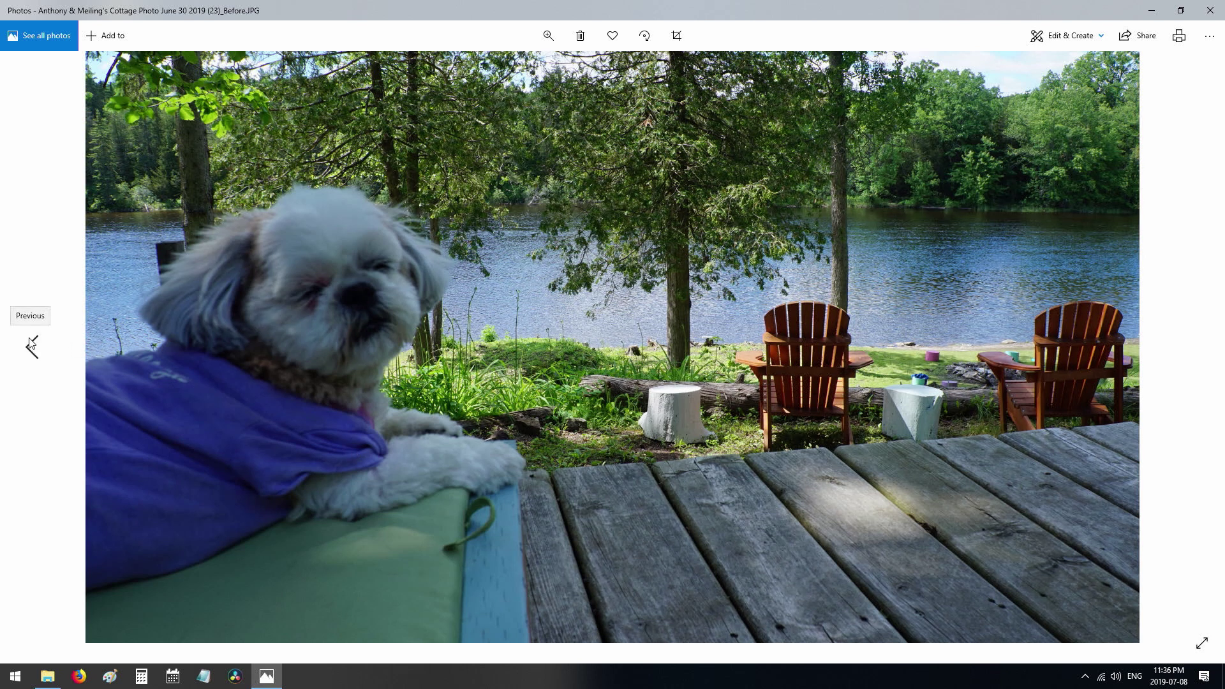
pyautogui.click(31, 344)
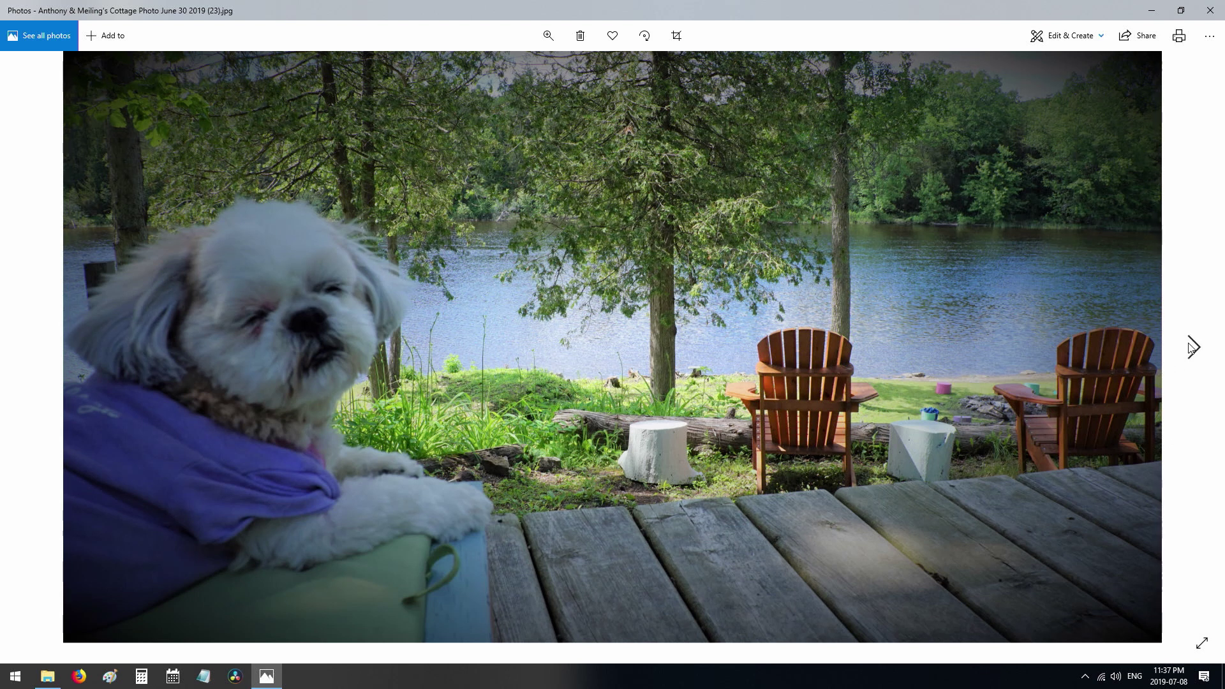
pyautogui.click(1190, 347)
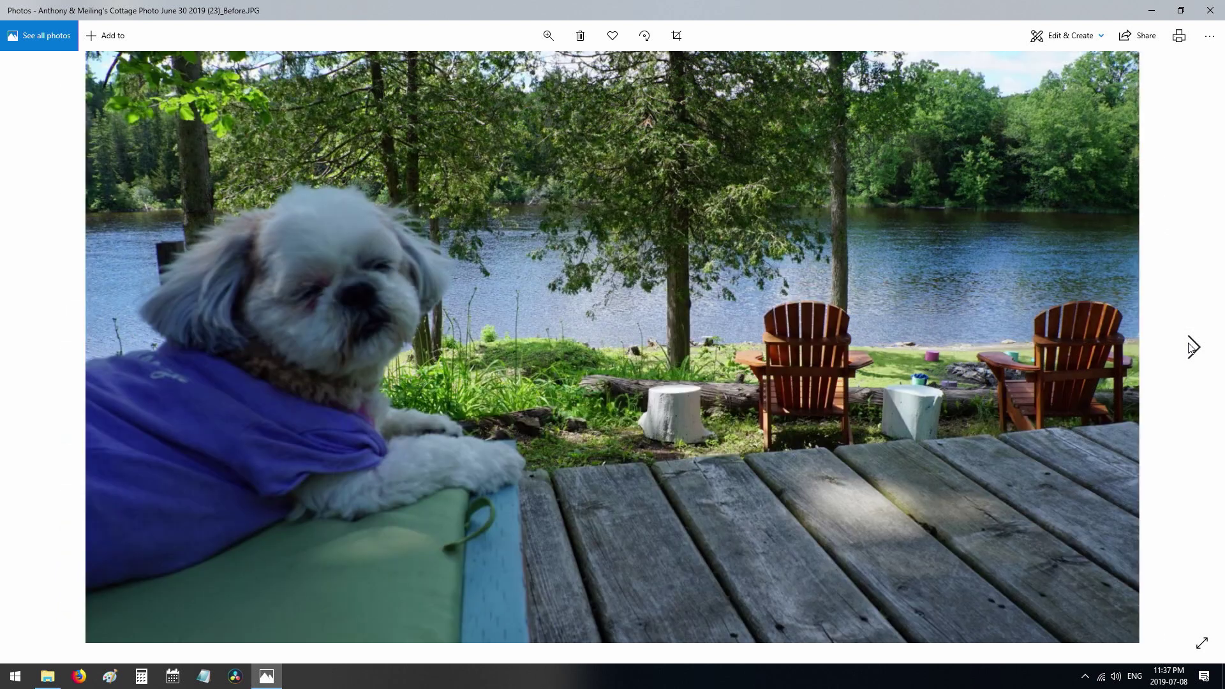
# Step: Go to the photo of the dog lying on the green cushion and compare its edited and original versions
pyautogui.click(1190, 347)
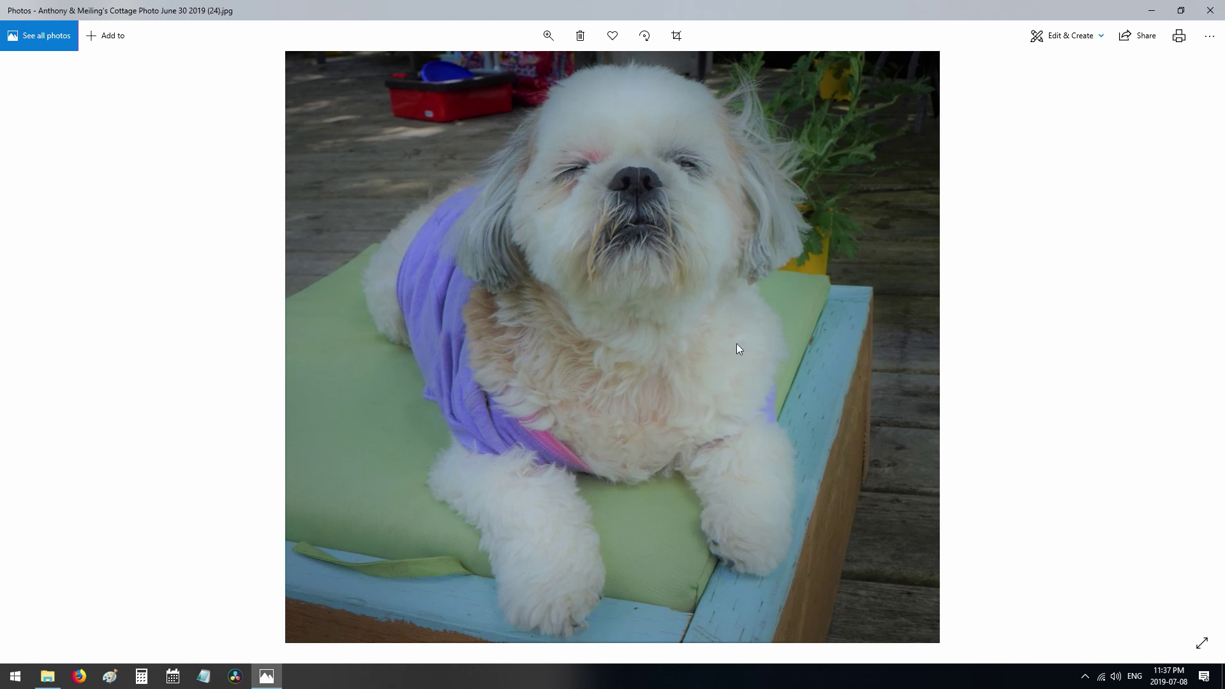
pyautogui.click(1198, 354)
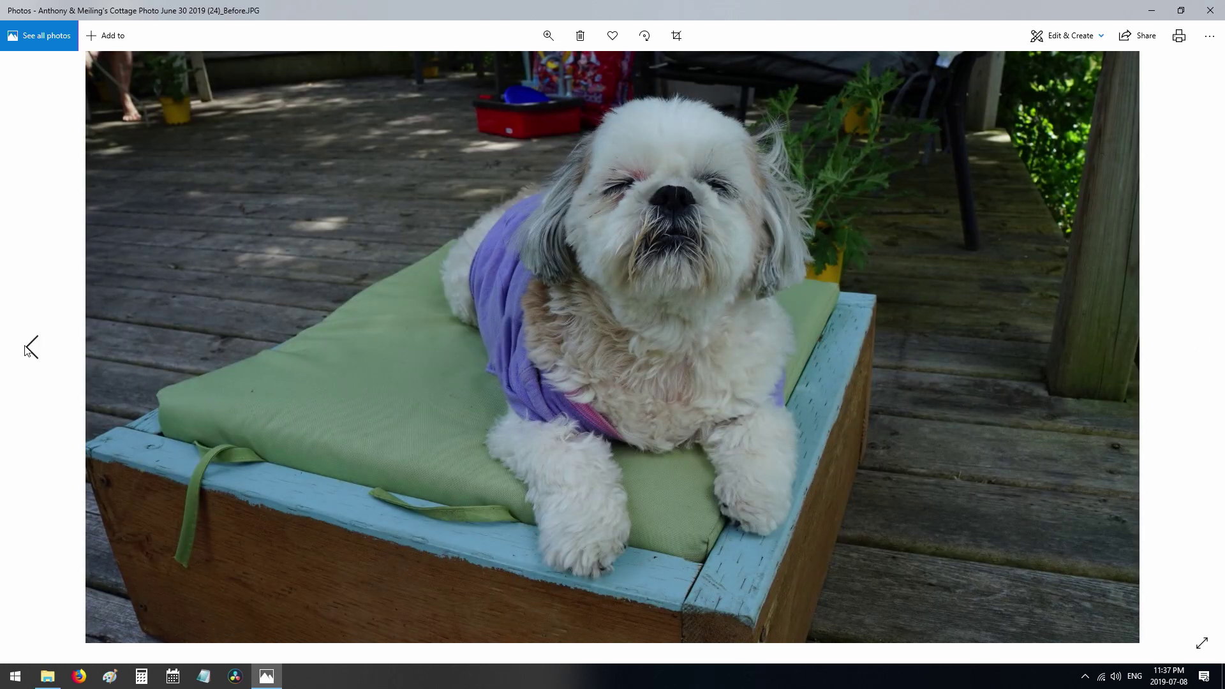
pyautogui.click(32, 347)
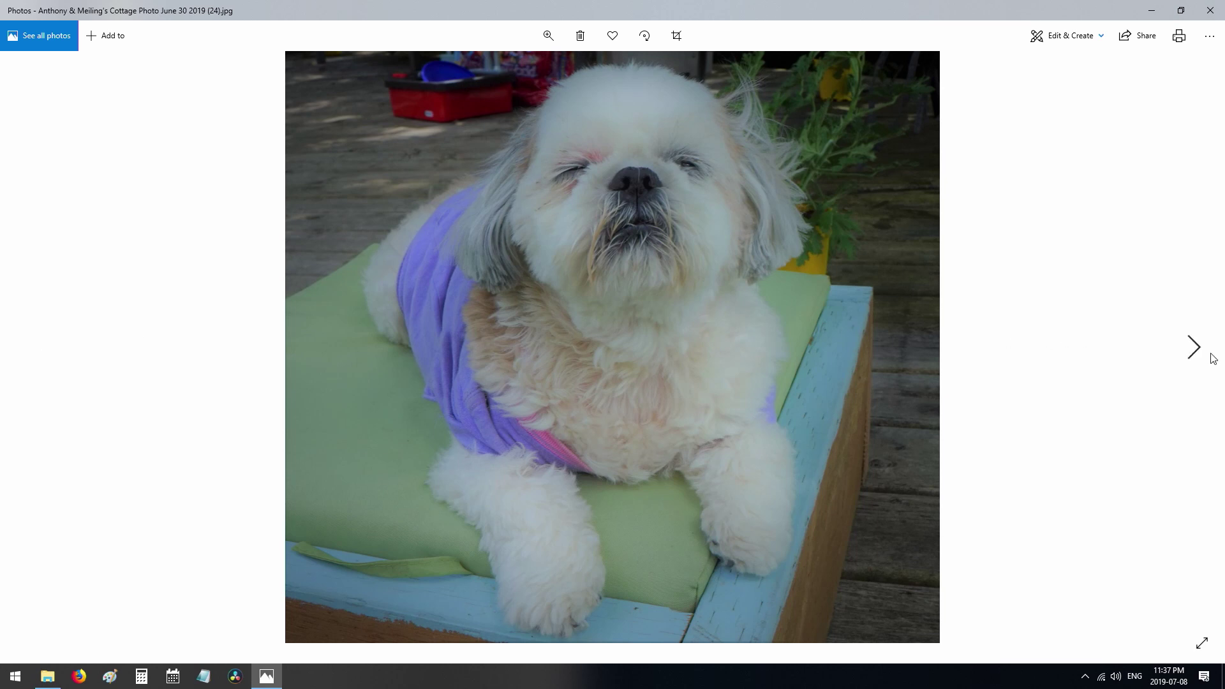
pyautogui.click(1208, 356)
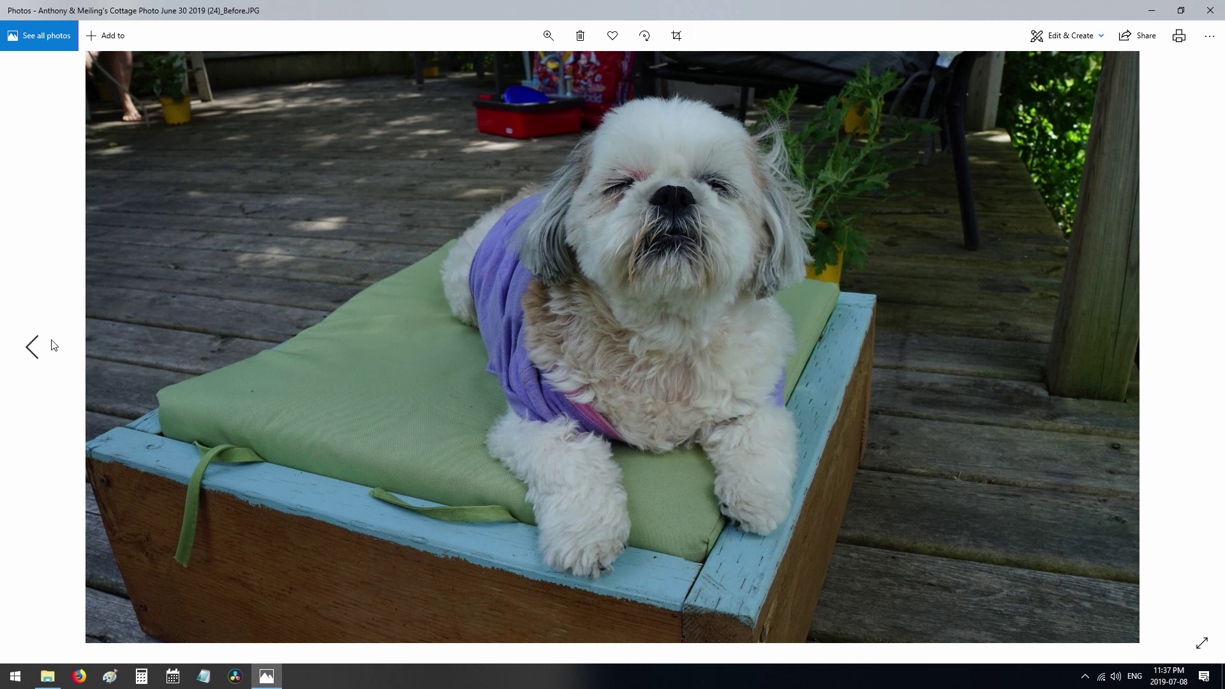
pyautogui.click(30, 348)
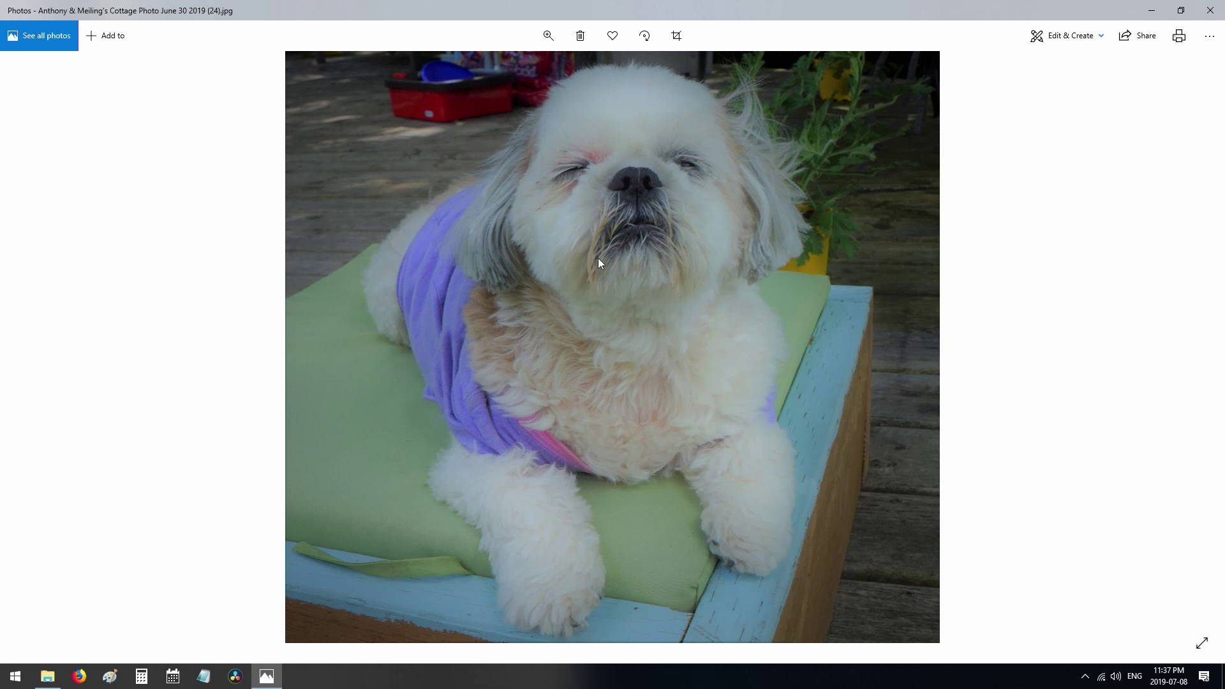
pyautogui.click(1195, 345)
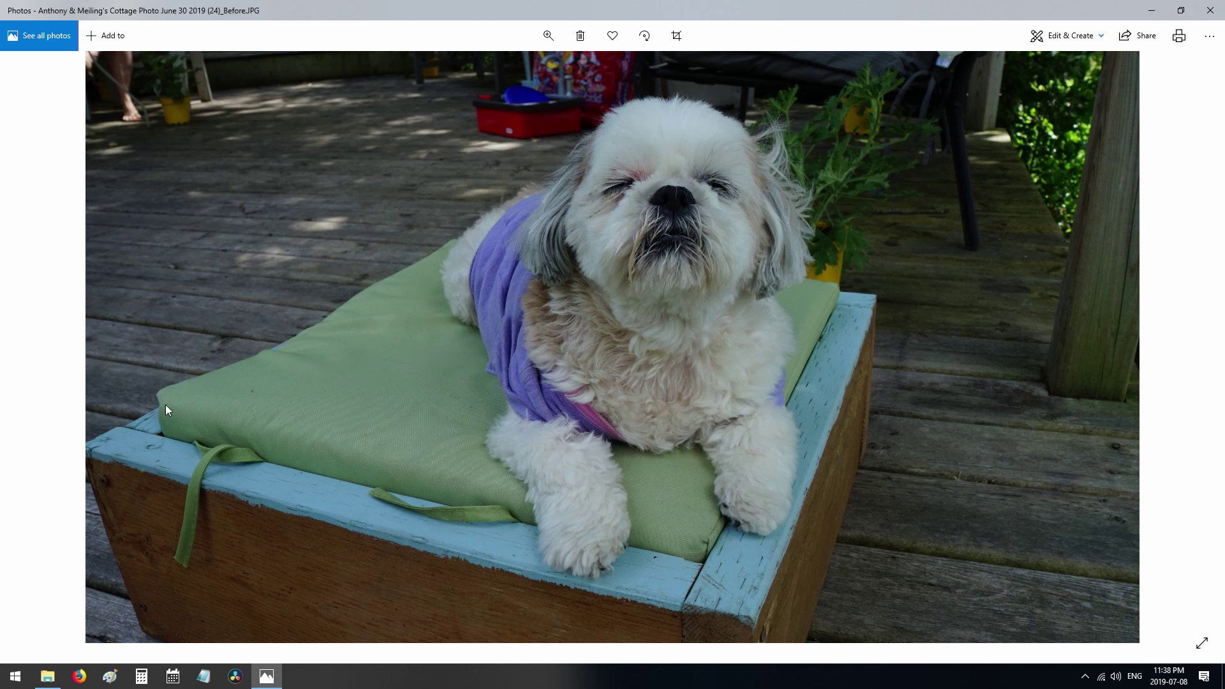
pyautogui.moveTo(41, 353)
pyautogui.click(30, 350)
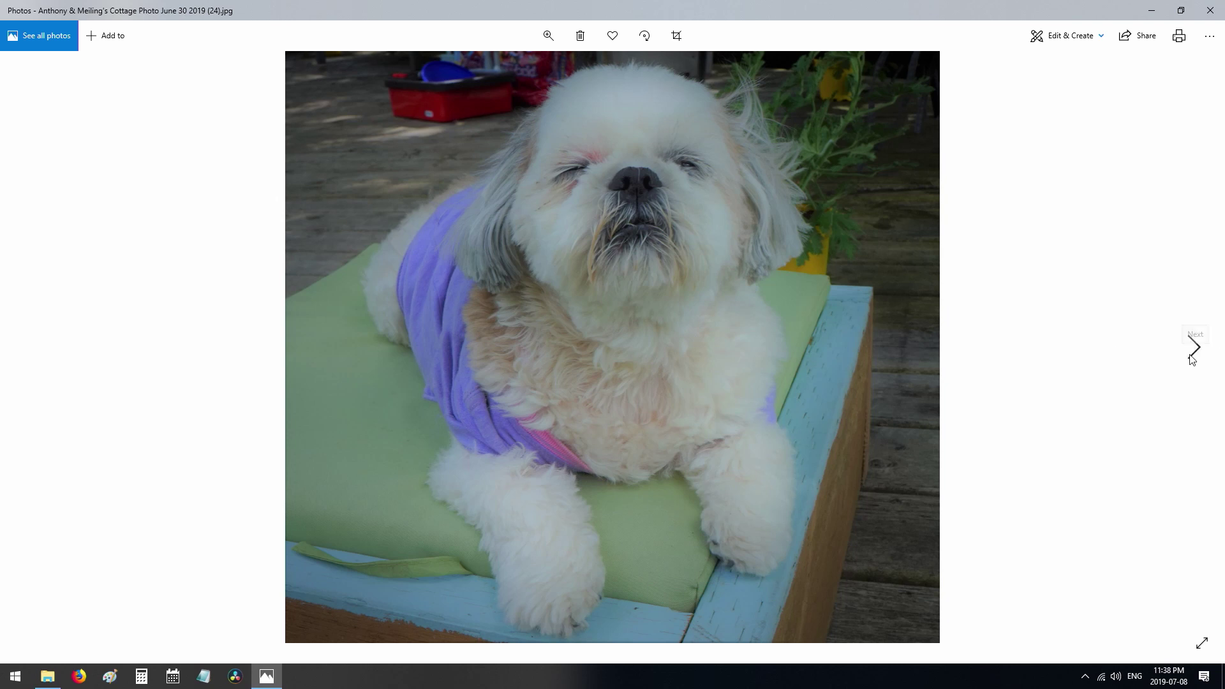
# Step: Browse forward to the dog lying on the wooden deck and compare the After and Before versions
pyautogui.click(1193, 348)
pyautogui.click(1193, 348)
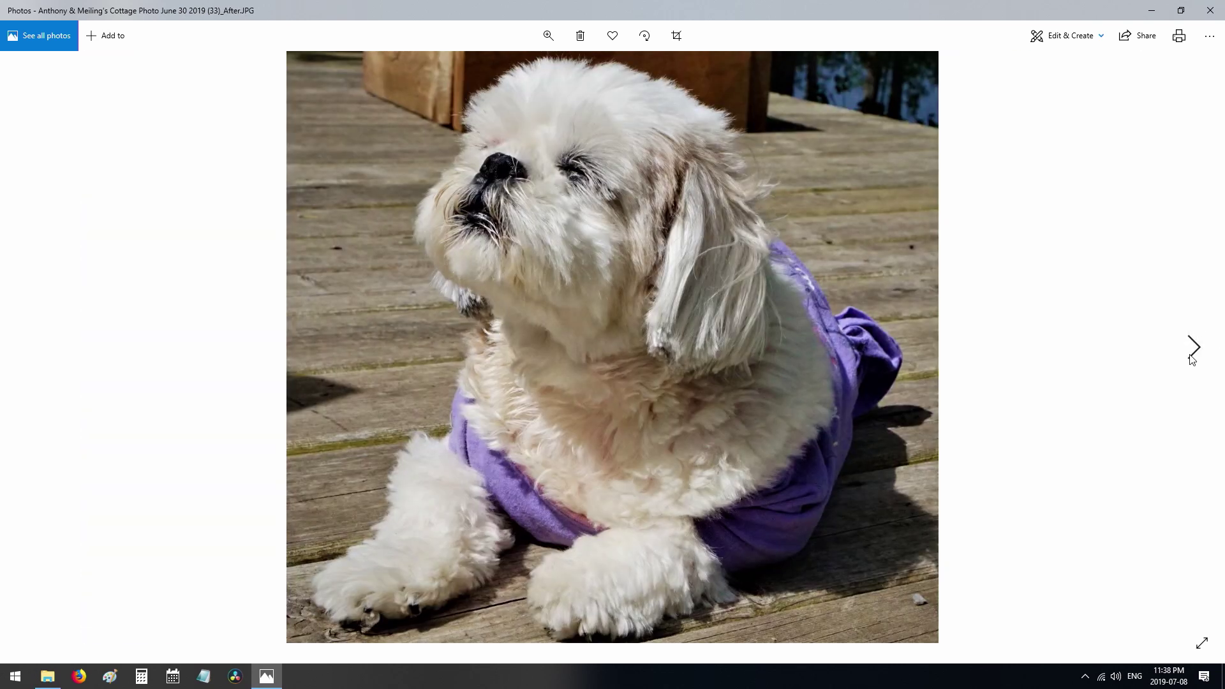
pyautogui.click(1190, 357)
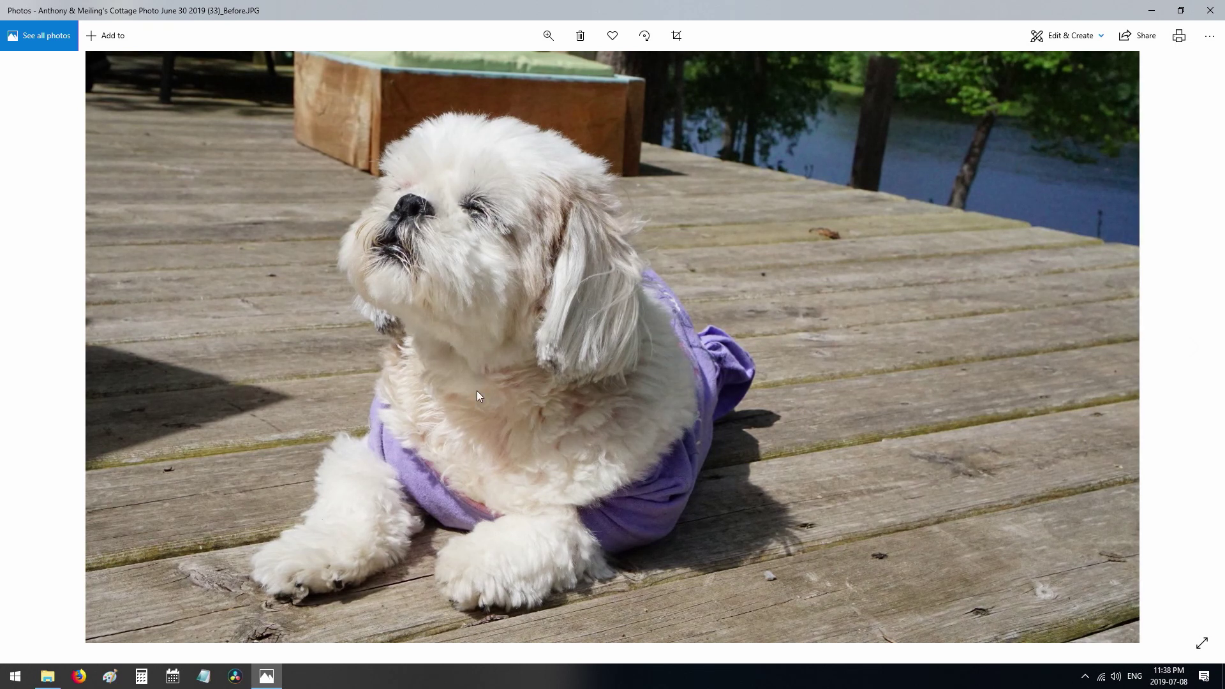
pyautogui.click(32, 348)
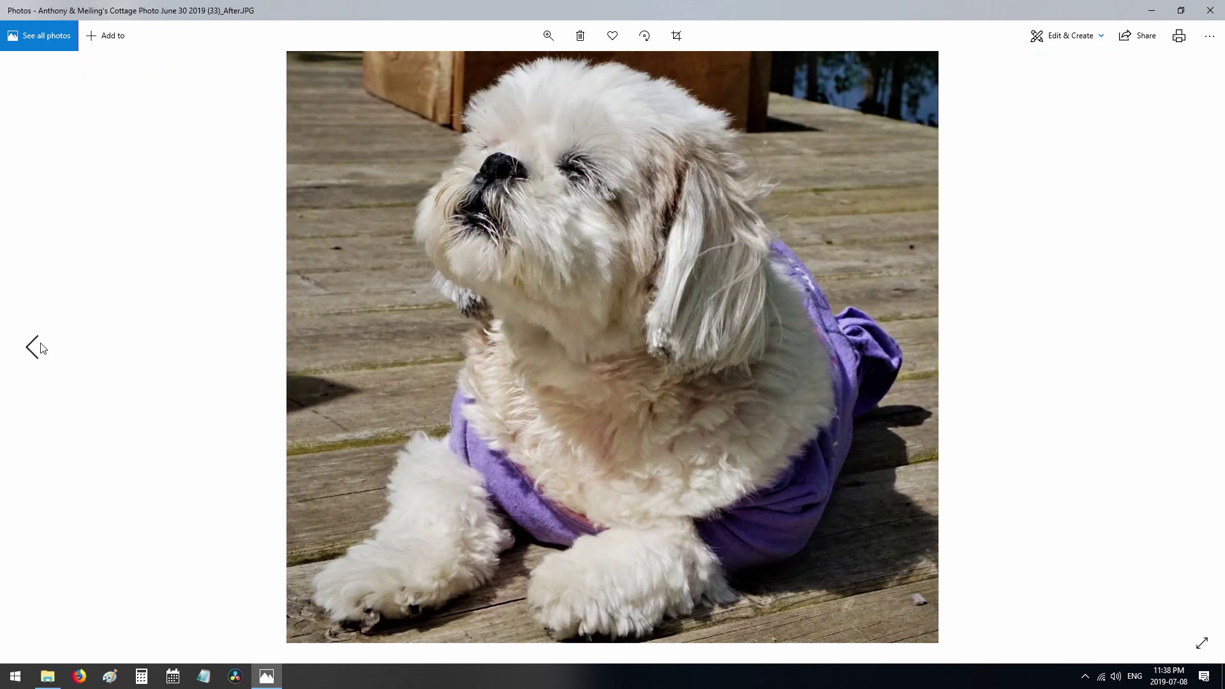
pyautogui.click(1190, 357)
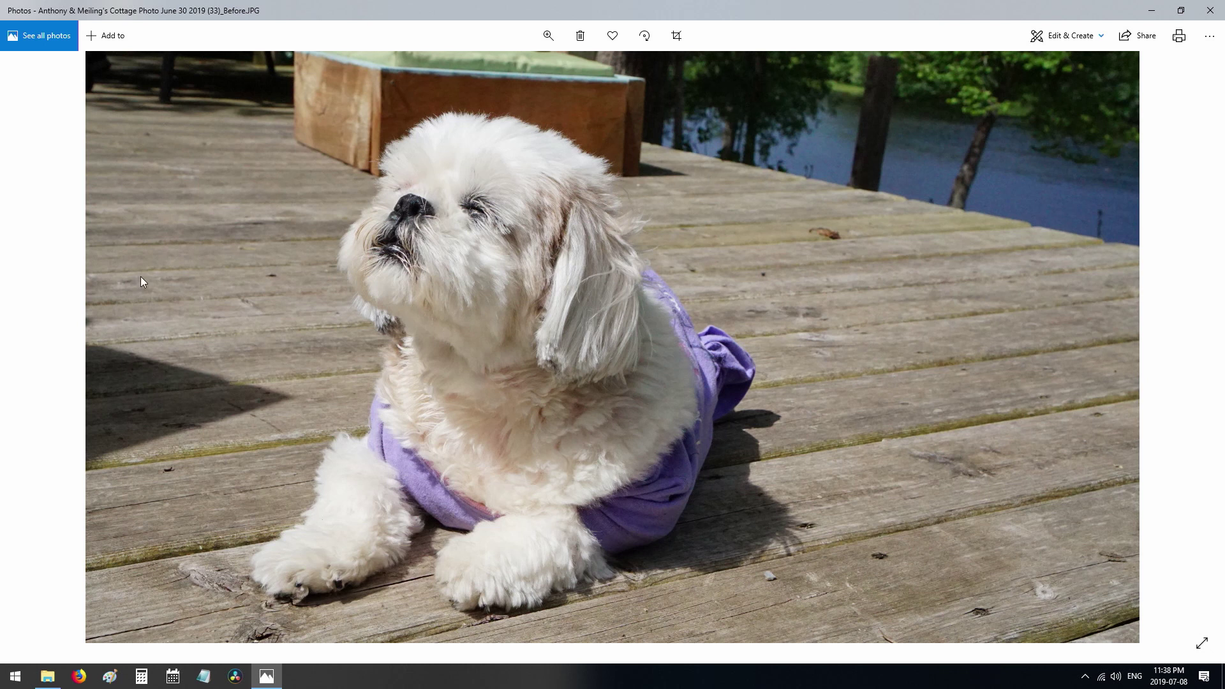
pyautogui.click(35, 351)
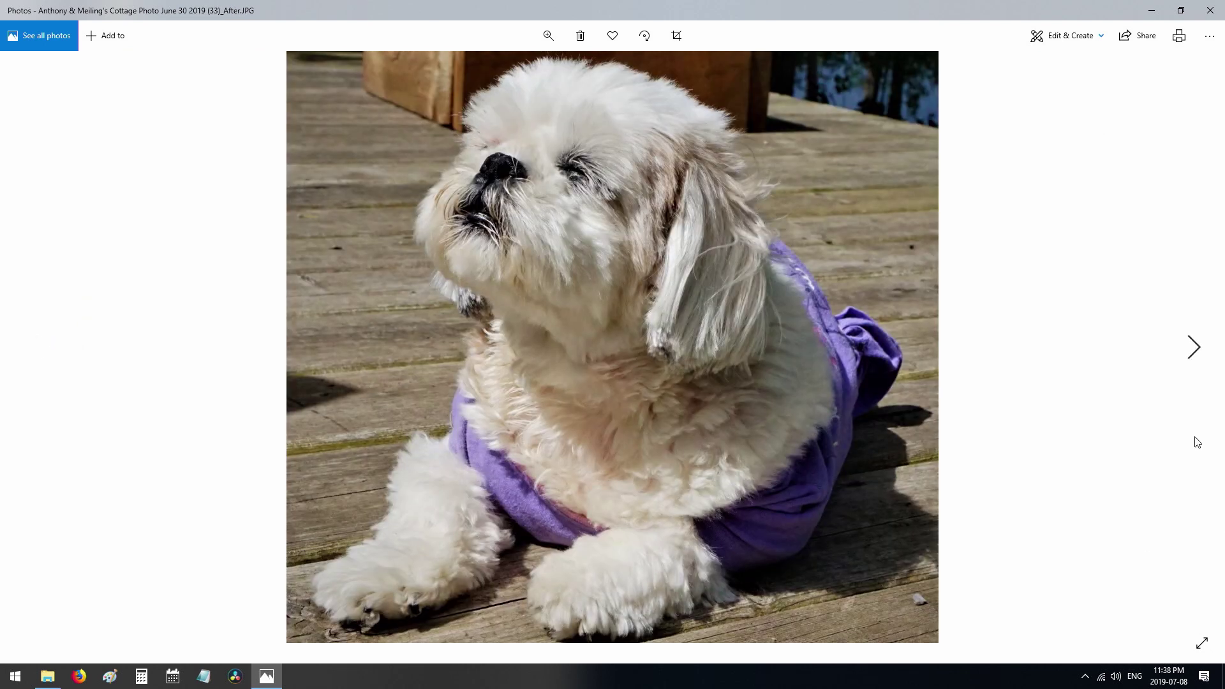
# Step: Move on to the riverside photo with trees and a fire pit and compare its After and Before versions
pyautogui.click(1191, 349)
pyautogui.click(1191, 349)
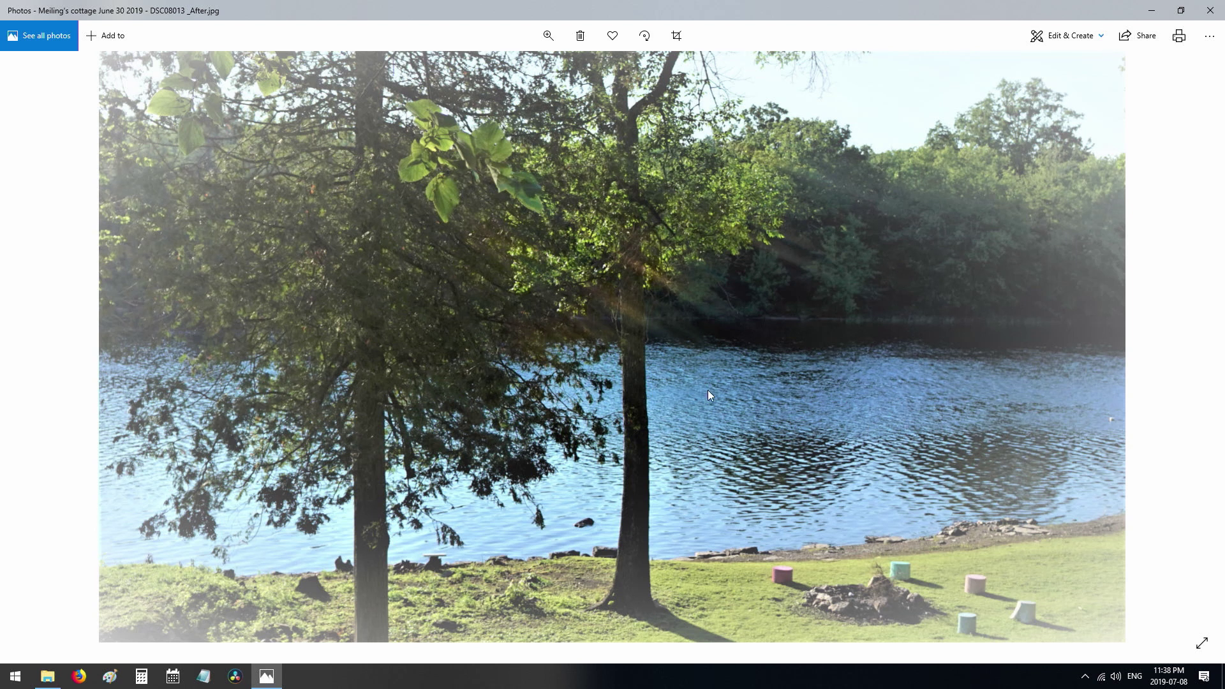
pyautogui.click(1191, 348)
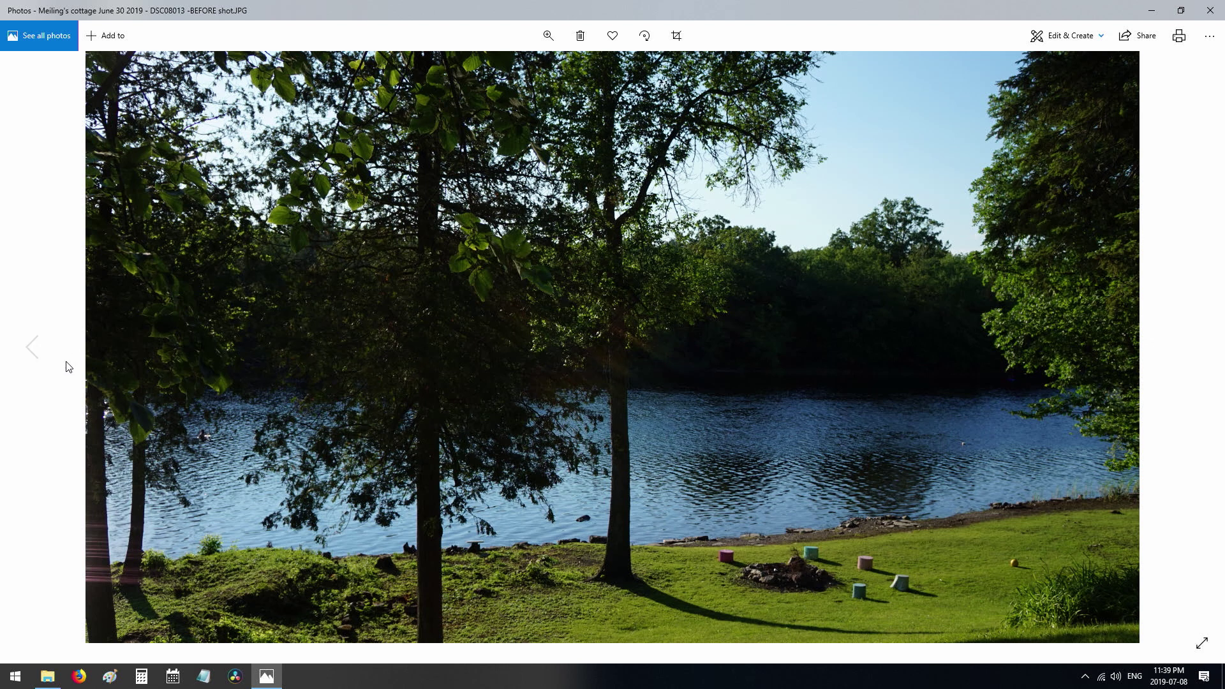
pyautogui.click(33, 352)
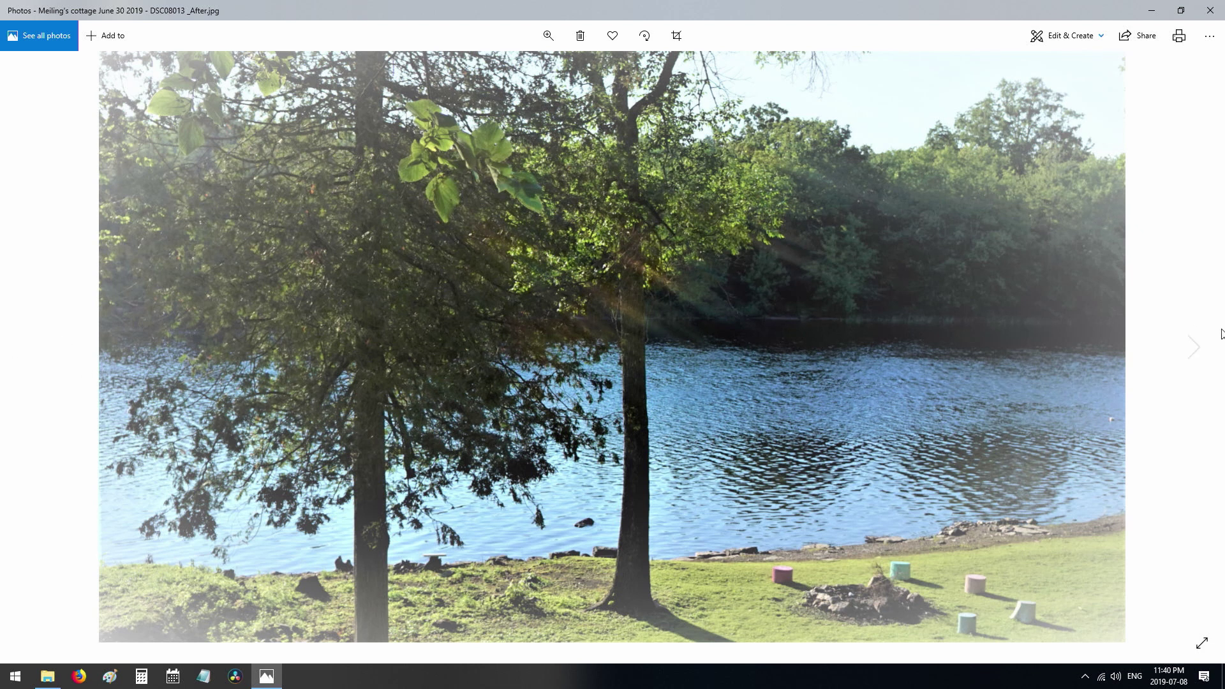
pyautogui.click(1192, 347)
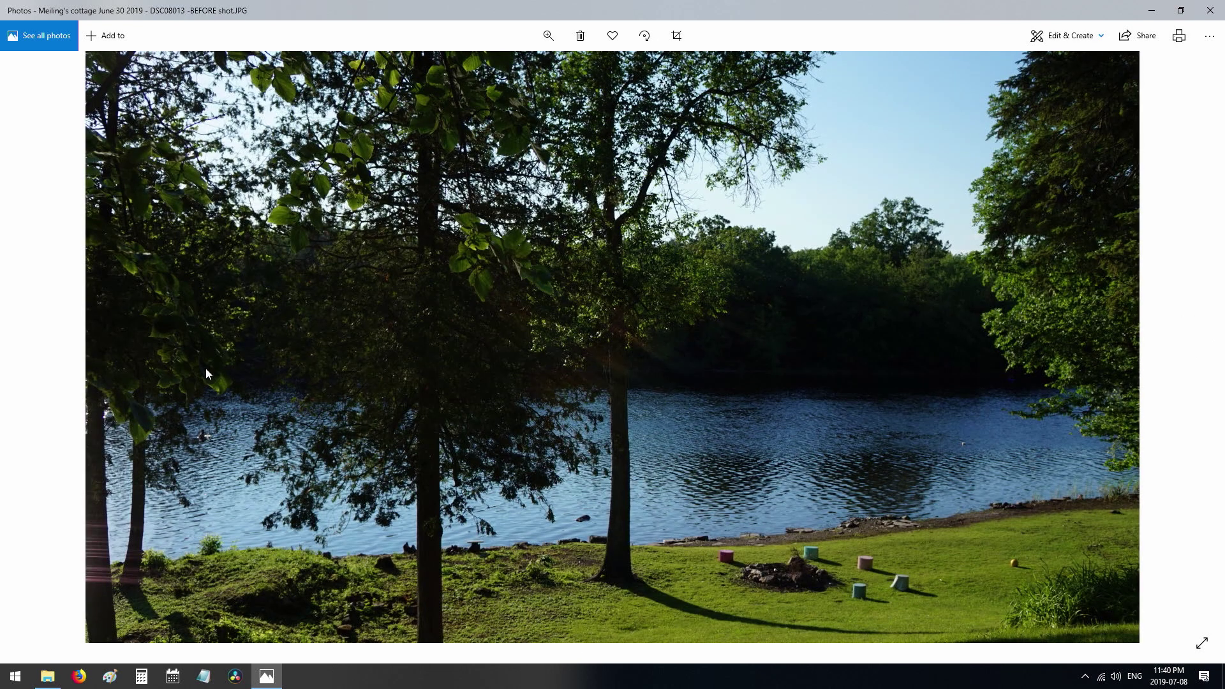
pyautogui.click(35, 359)
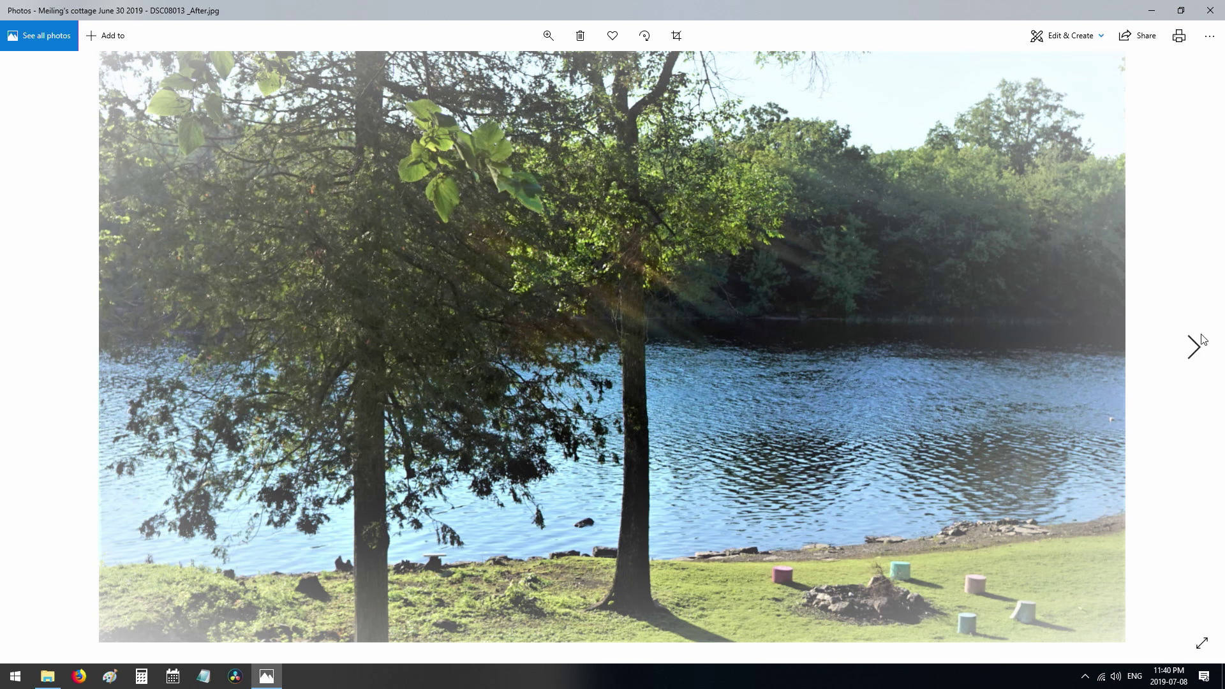
# Step: Browse forward to the boy sitting on a rock by the water and compare the original with the edited version
pyautogui.click(1193, 348)
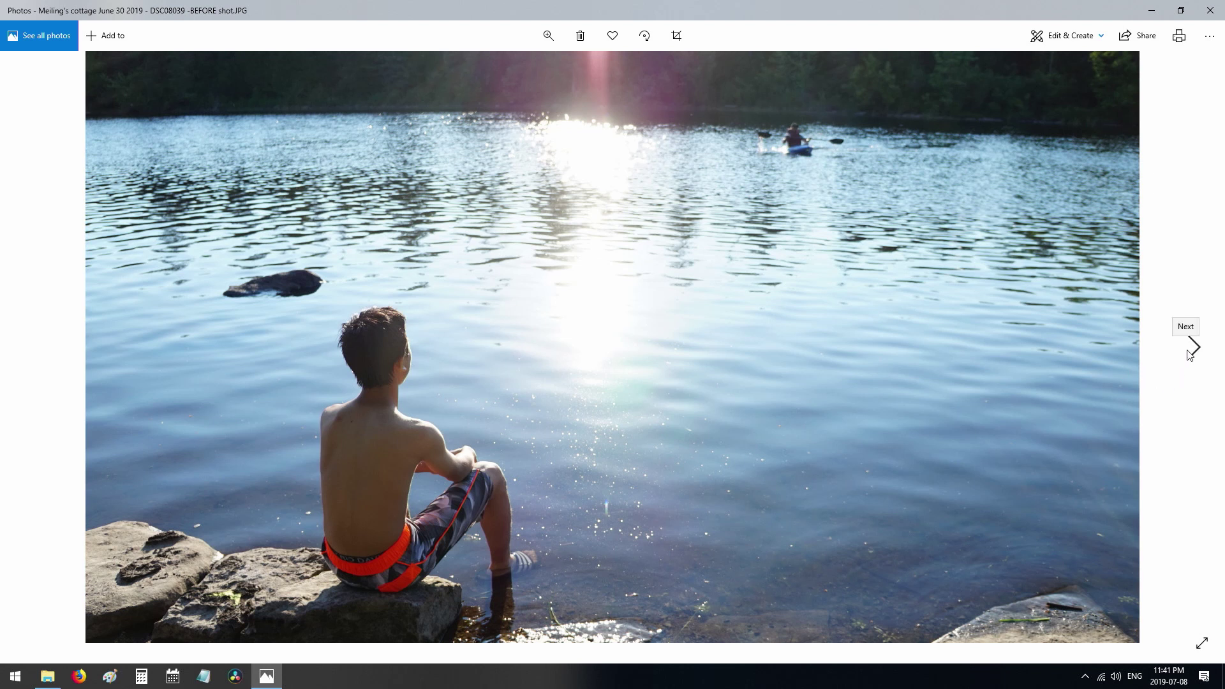
pyautogui.click(1188, 351)
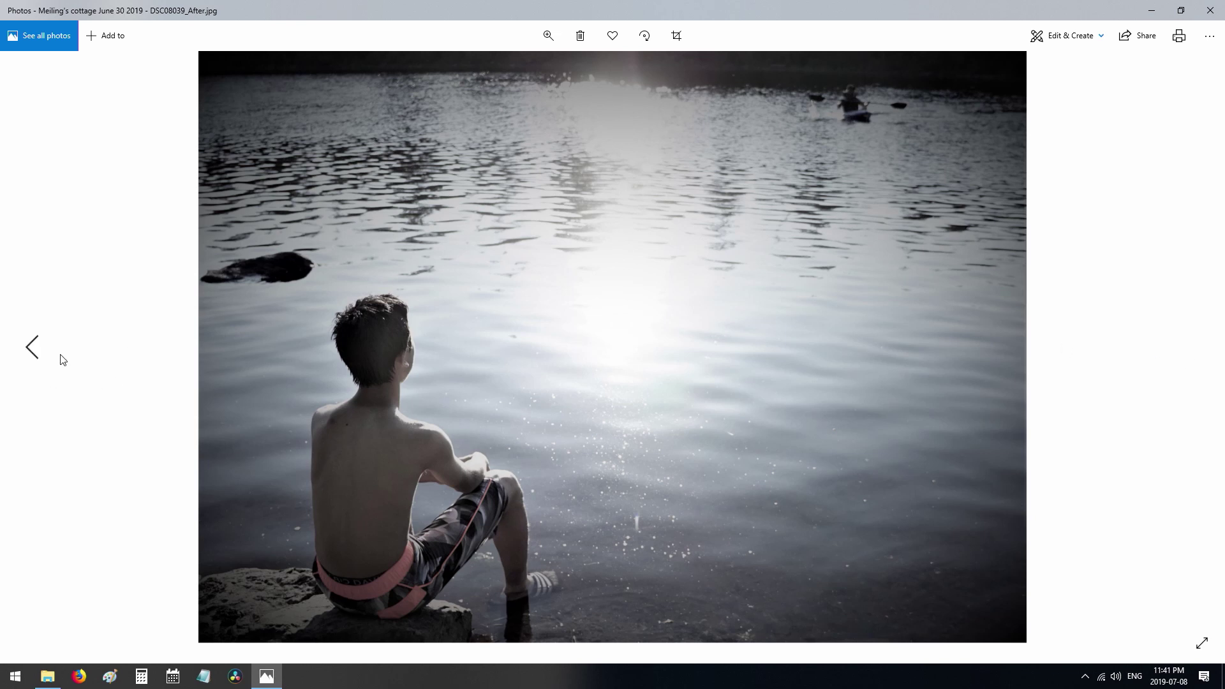
pyautogui.click(32, 346)
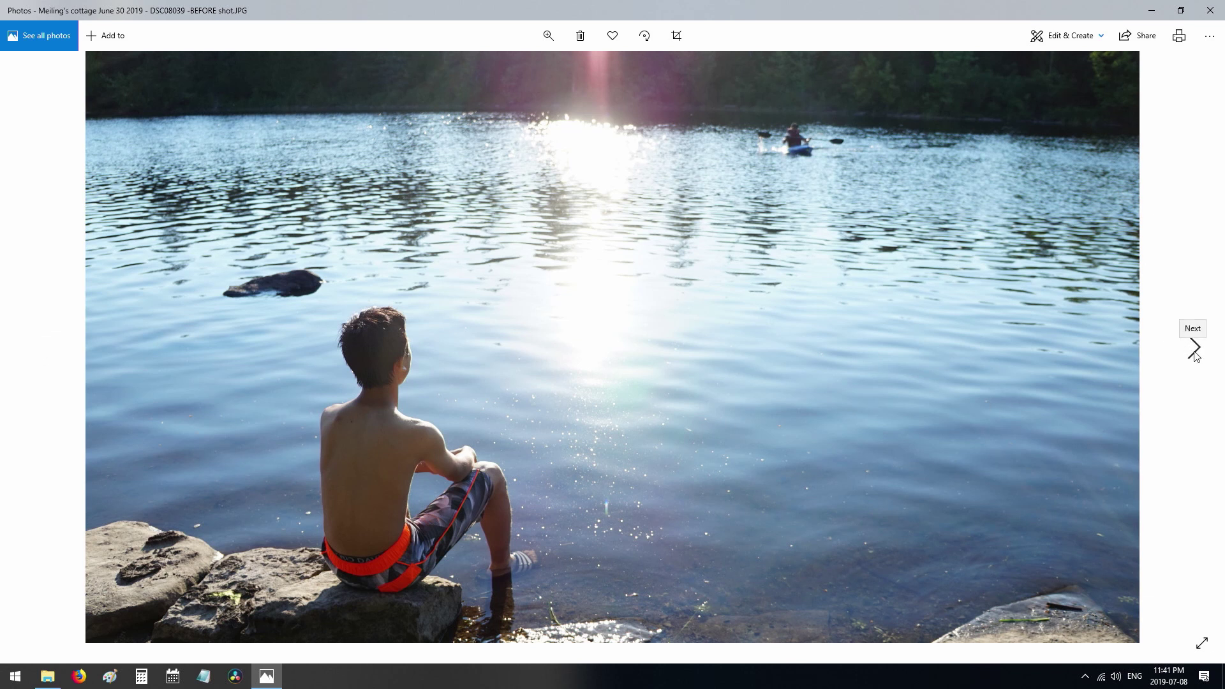
pyautogui.click(1194, 349)
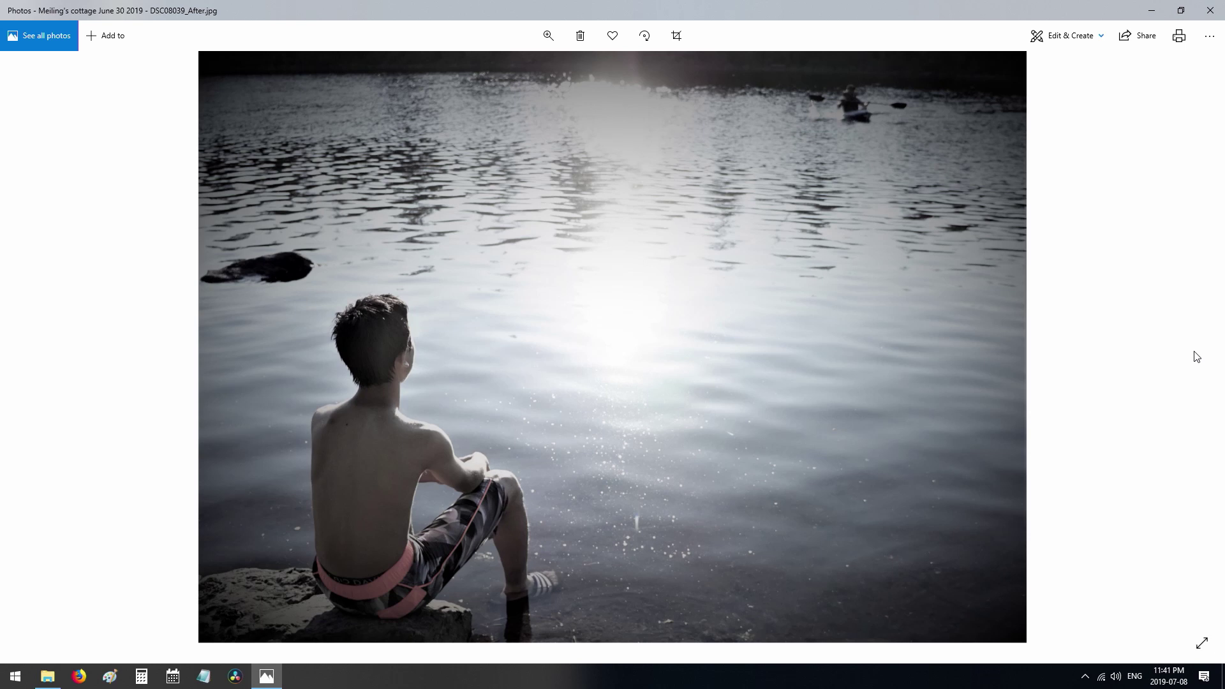